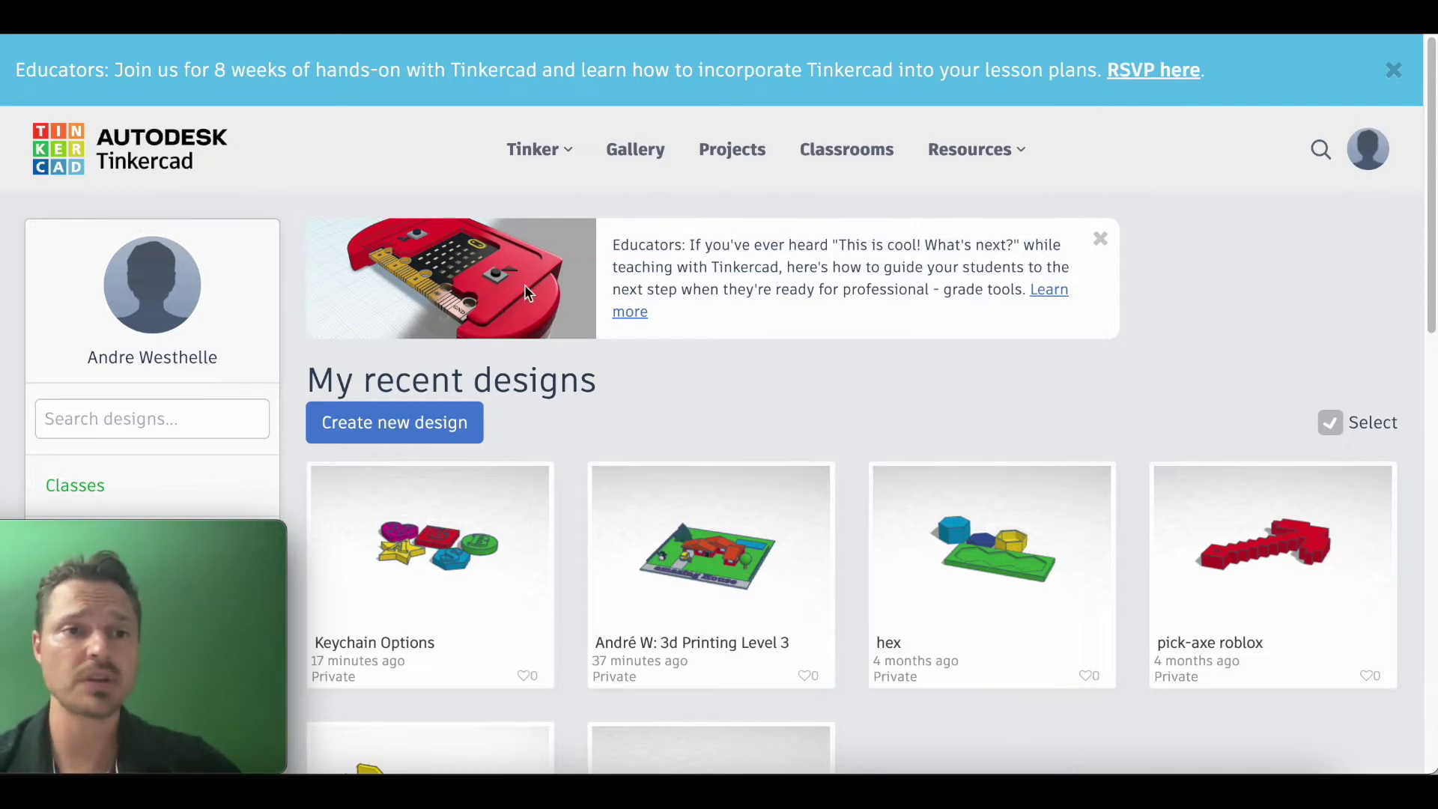
Step: Start a blank design, title it with the author's first name, and paste five example keychain tags
{"action": "left_click", "coordinate": [420, 431]}
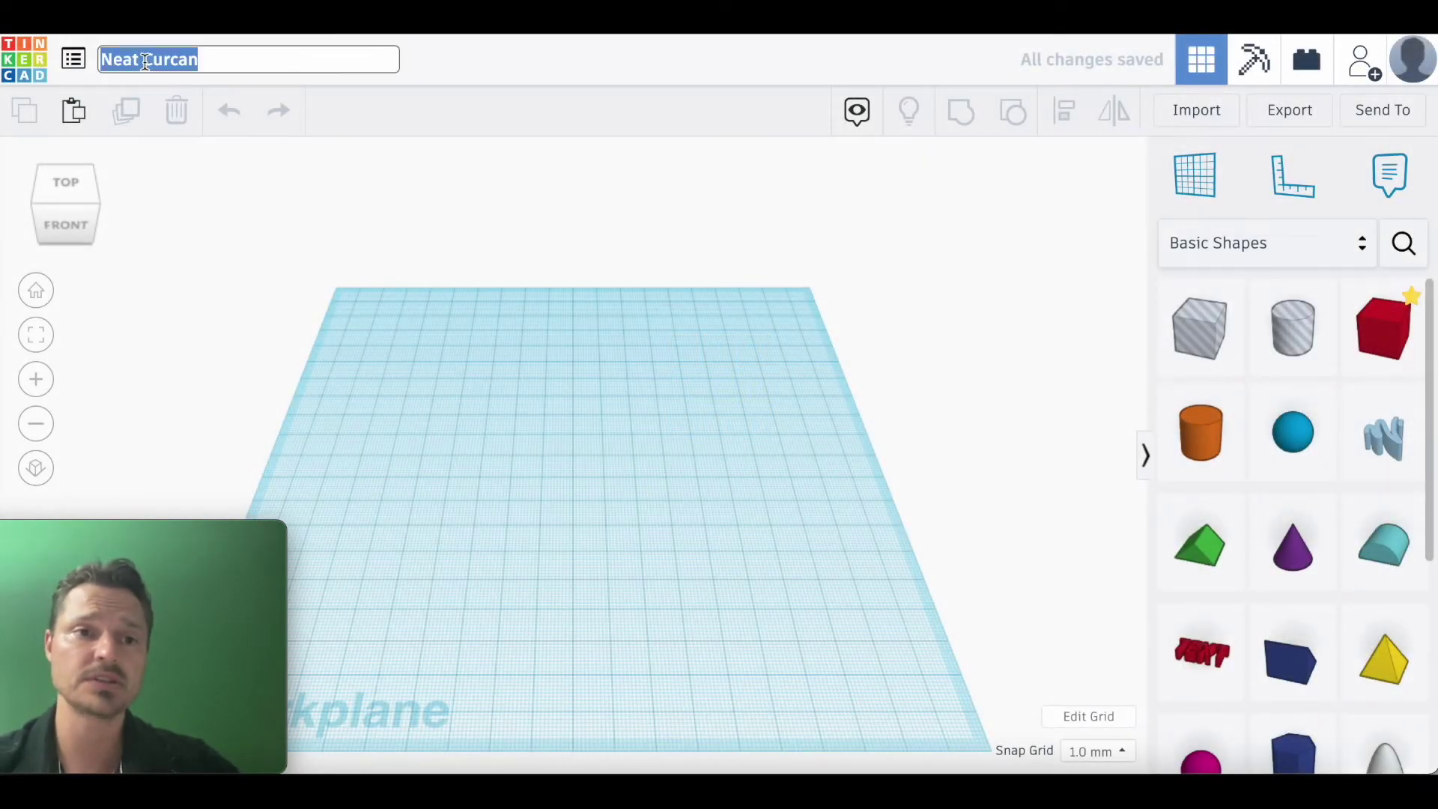
{"action": "type", "text": "A"}
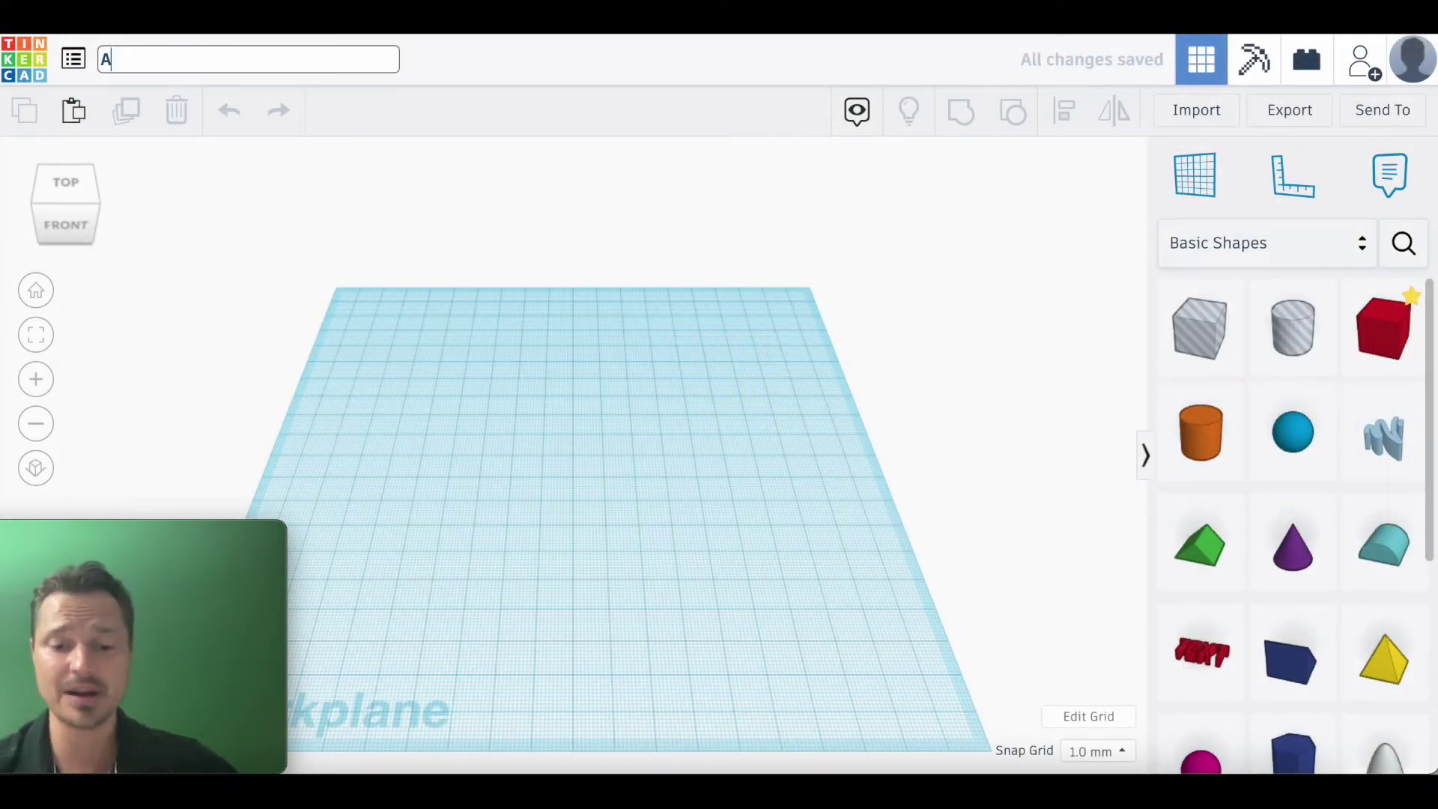
{"action": "type", "text": "ndré: Keychain"}
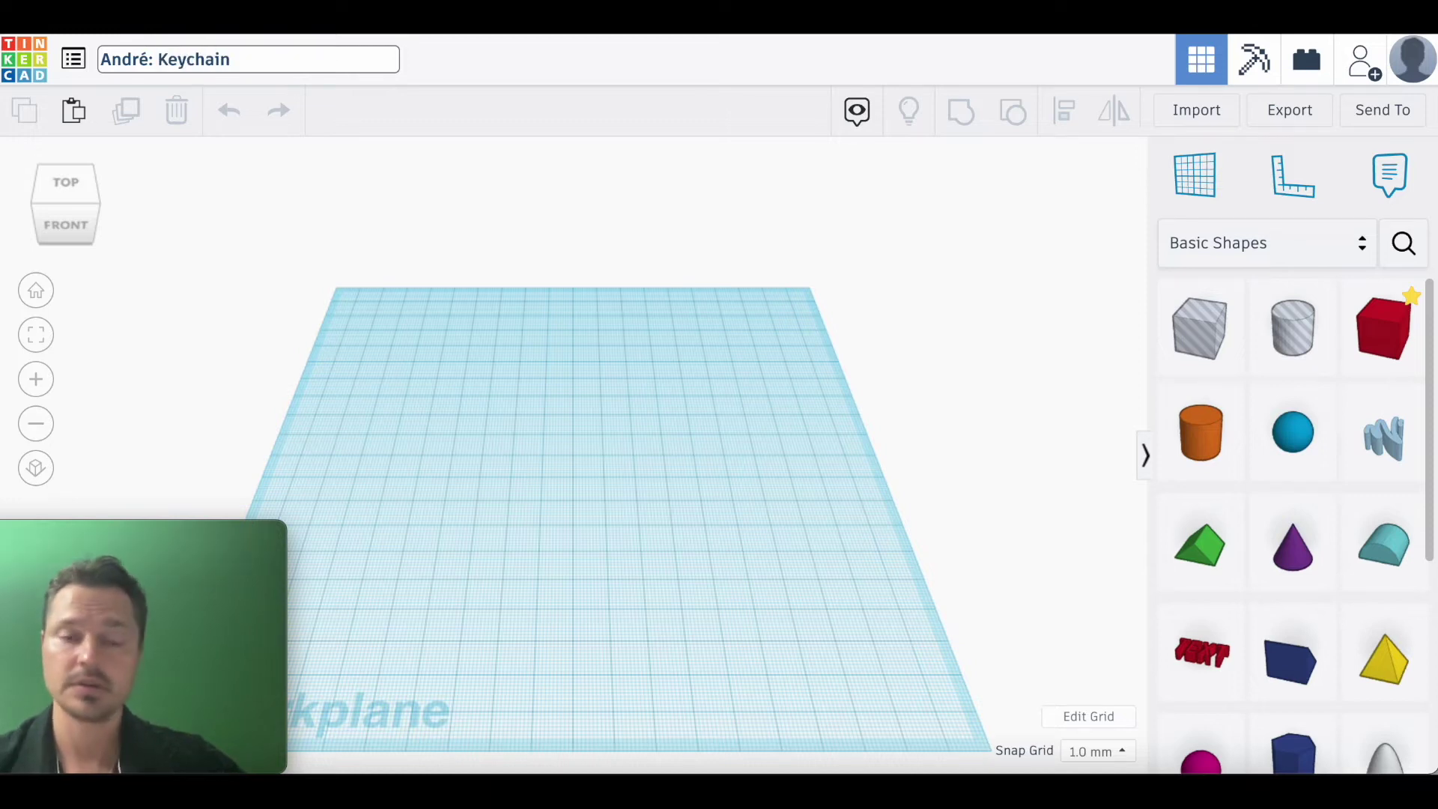
{"action": "key", "text": "Return"}
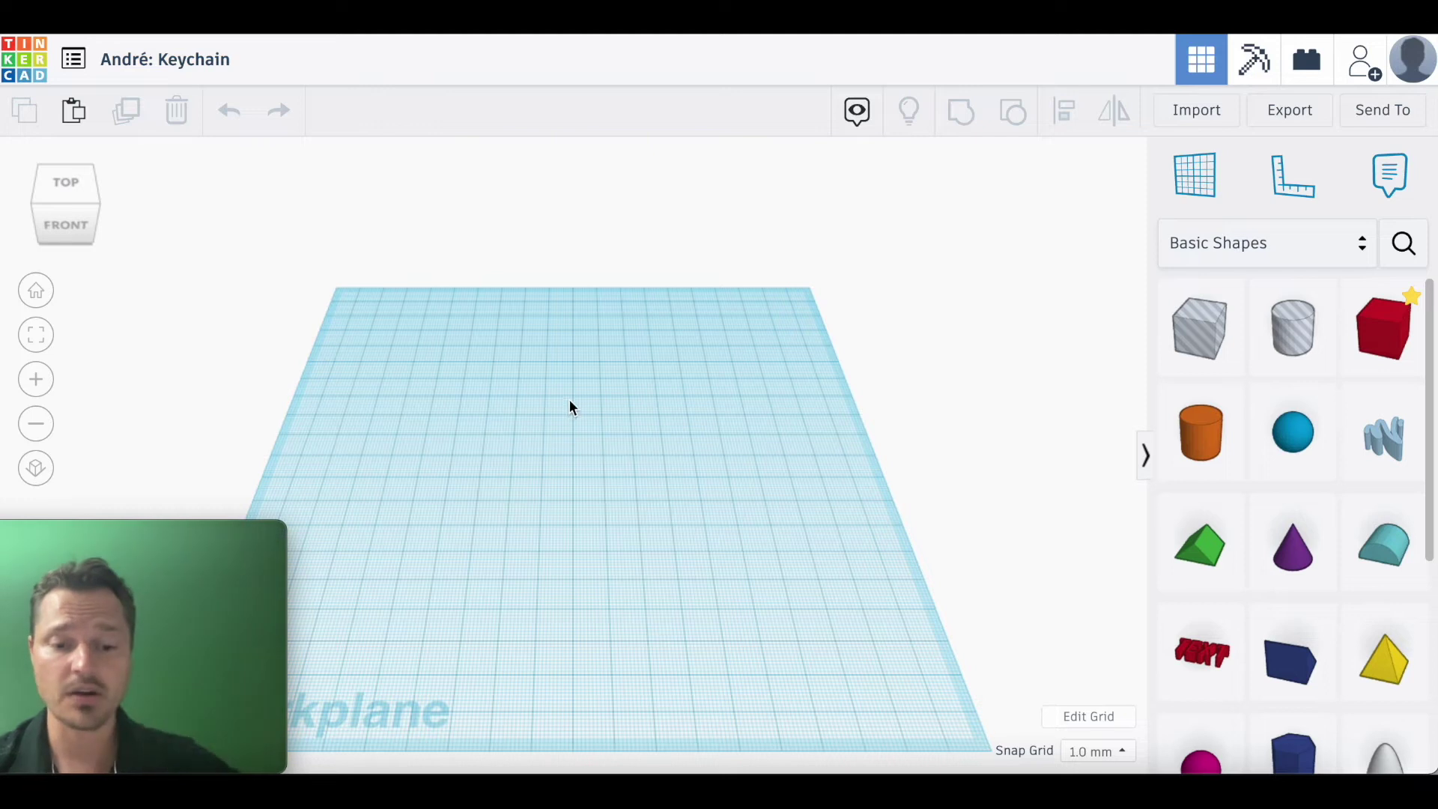
{"action": "key", "text": "ctrl+v"}
{"action": "left_click_drag", "start_coordinate": [694, 404], "coordinate": [554, 417]}
{"action": "left_click", "coordinate": [779, 571]}
{"action": "right_click_drag", "start_coordinate": [780, 571], "coordinate": [583, 452]}
{"action": "scroll", "coordinate": [566, 436], "scroll_direction": "up", "scroll_amount": 5}
{"action": "scroll", "coordinate": [567, 442], "scroll_direction": "up", "scroll_amount": 2}
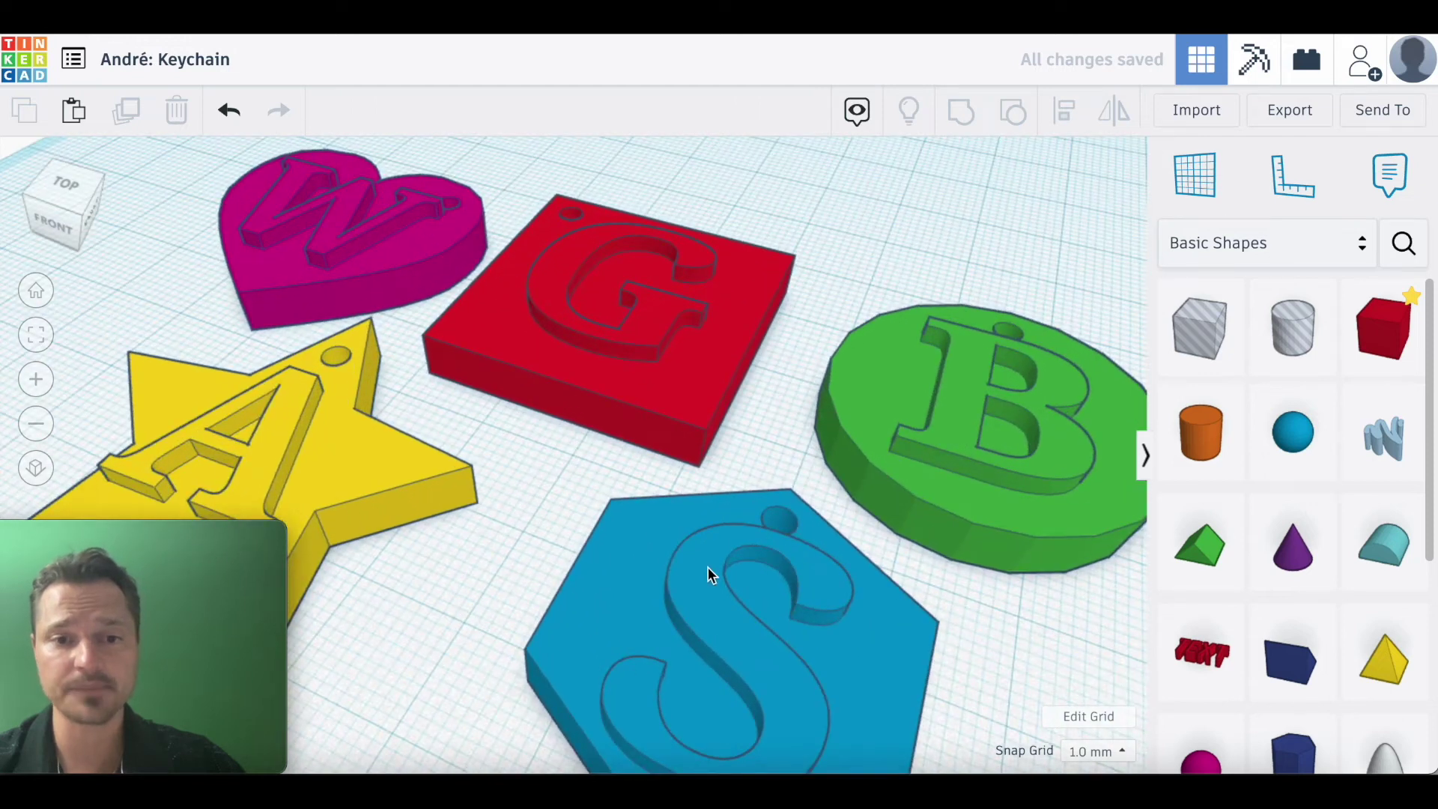
{"action": "right_click_drag", "start_coordinate": [641, 565], "coordinate": [713, 626]}
{"action": "right_click_drag", "start_coordinate": [815, 411], "coordinate": [587, 513]}
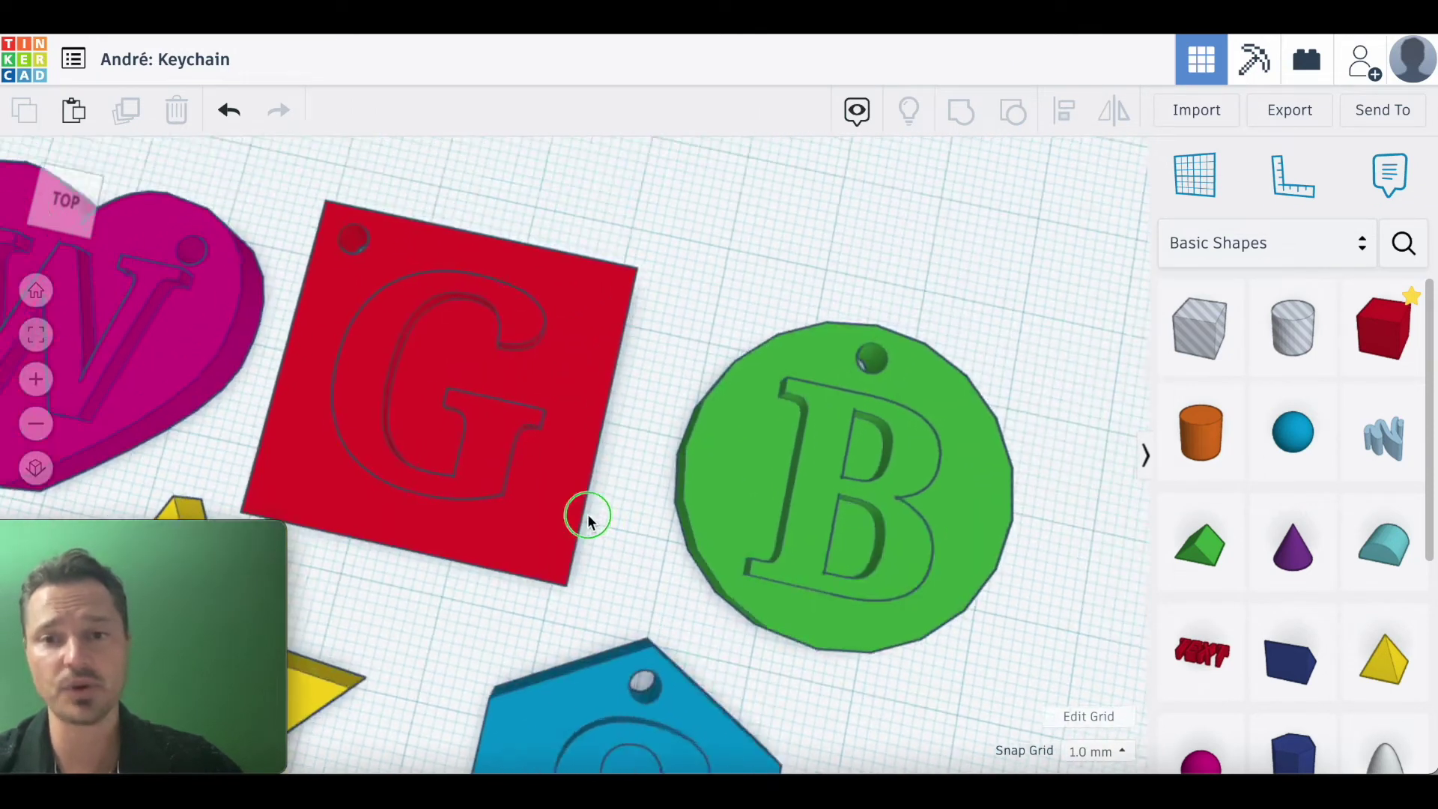
{"action": "right_click_drag", "start_coordinate": [514, 405], "coordinate": [739, 343]}
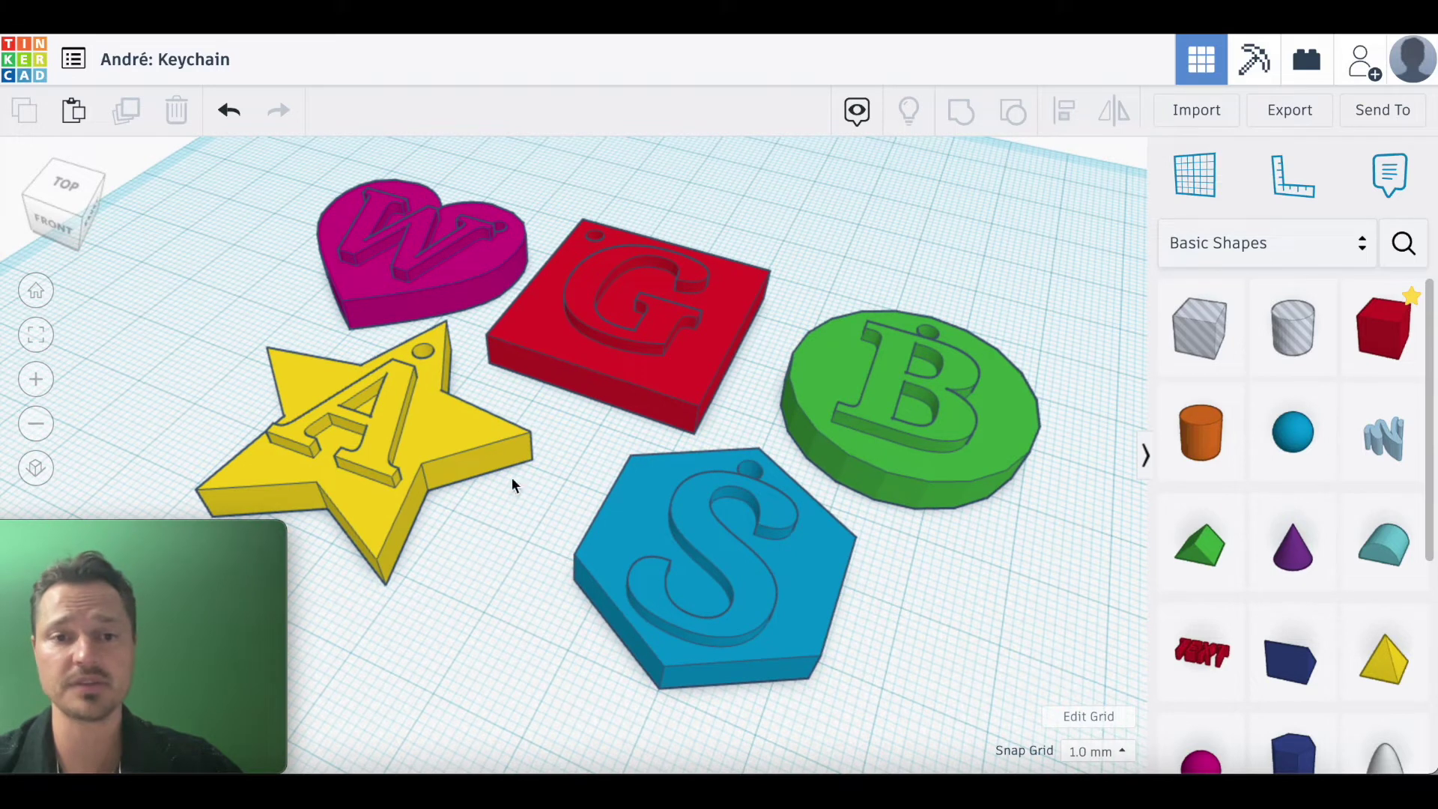
{"action": "left_click_drag", "start_coordinate": [1429, 408], "coordinate": [1386, 284]}
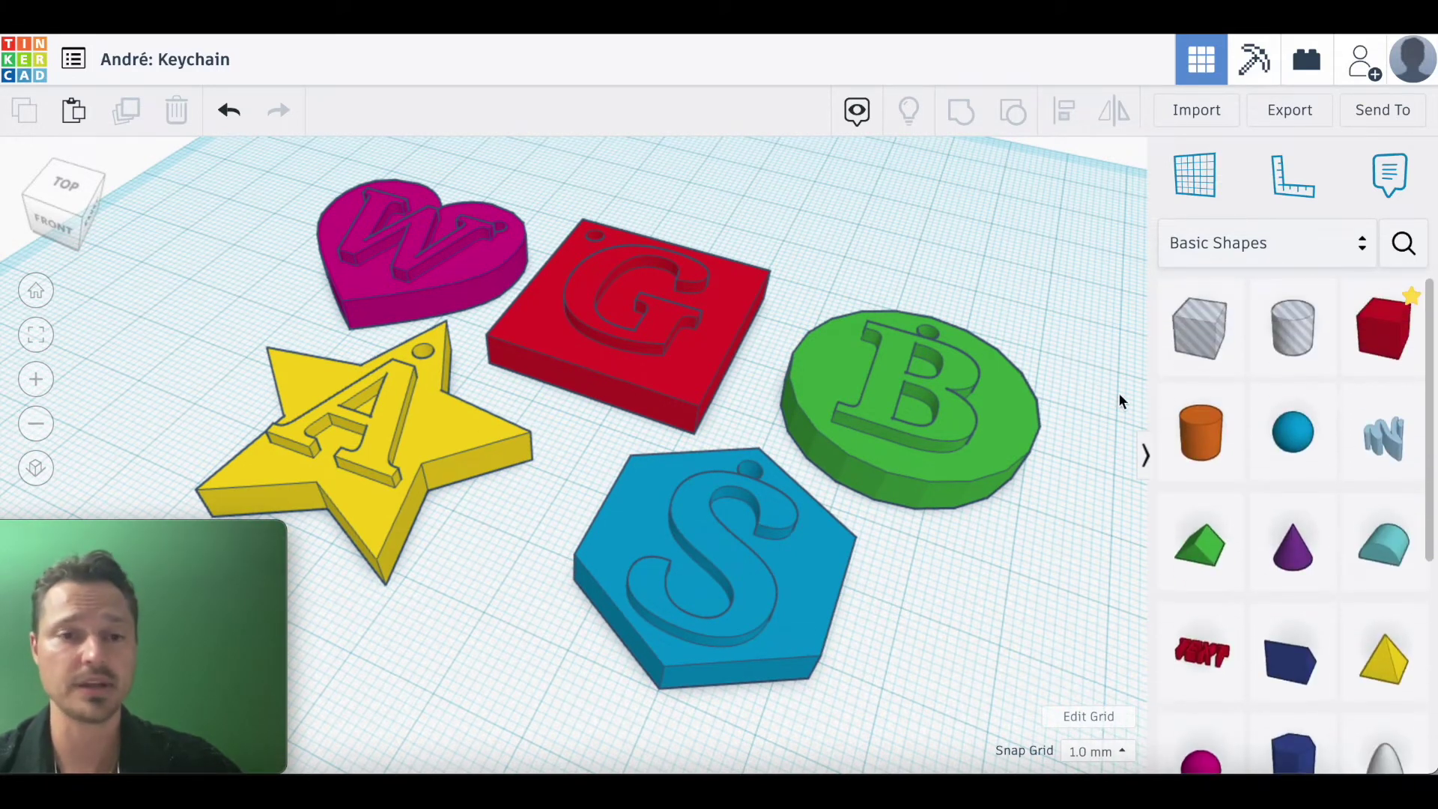
{"action": "left_click_drag", "start_coordinate": [179, 172], "coordinate": [1033, 672]}
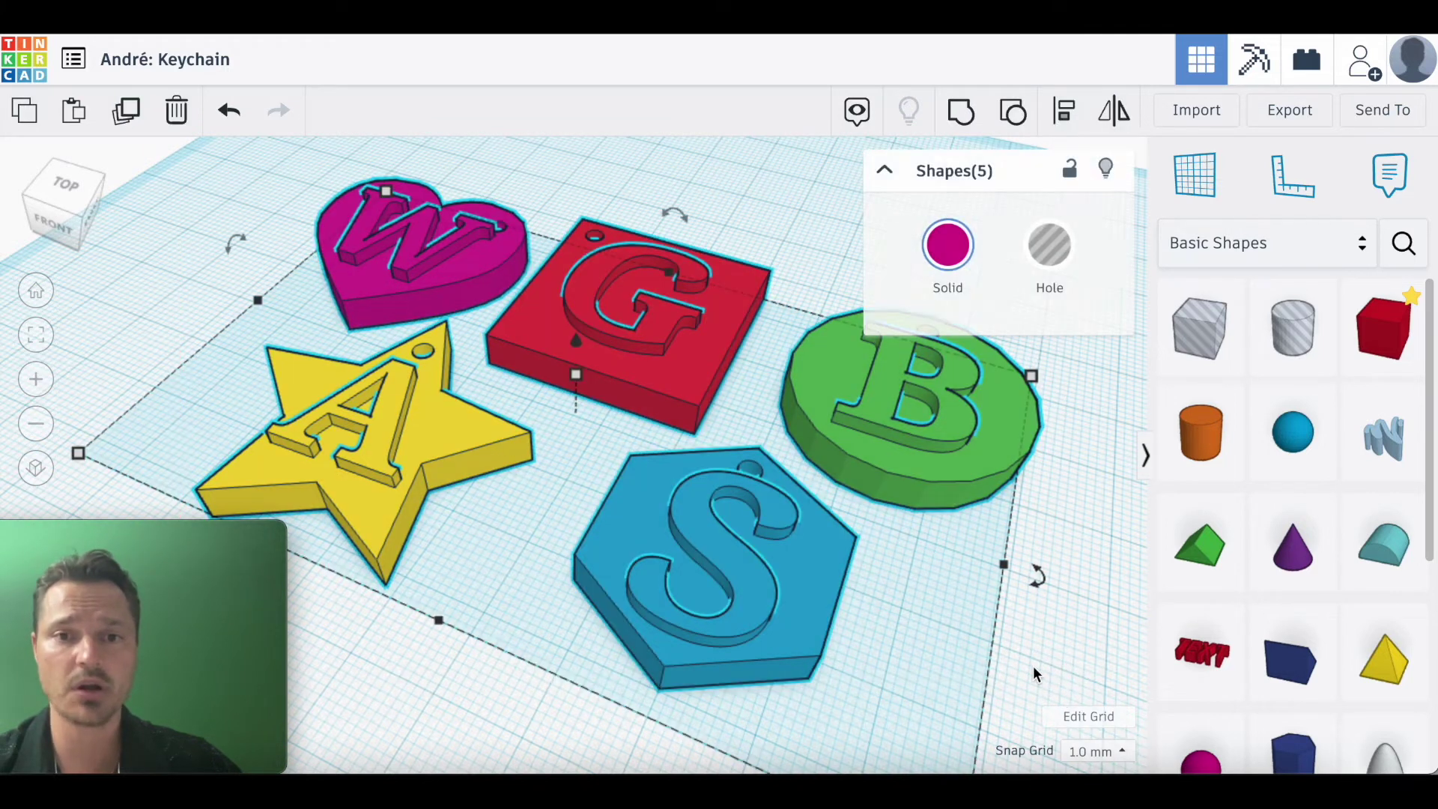
{"action": "key", "text": "Delete"}
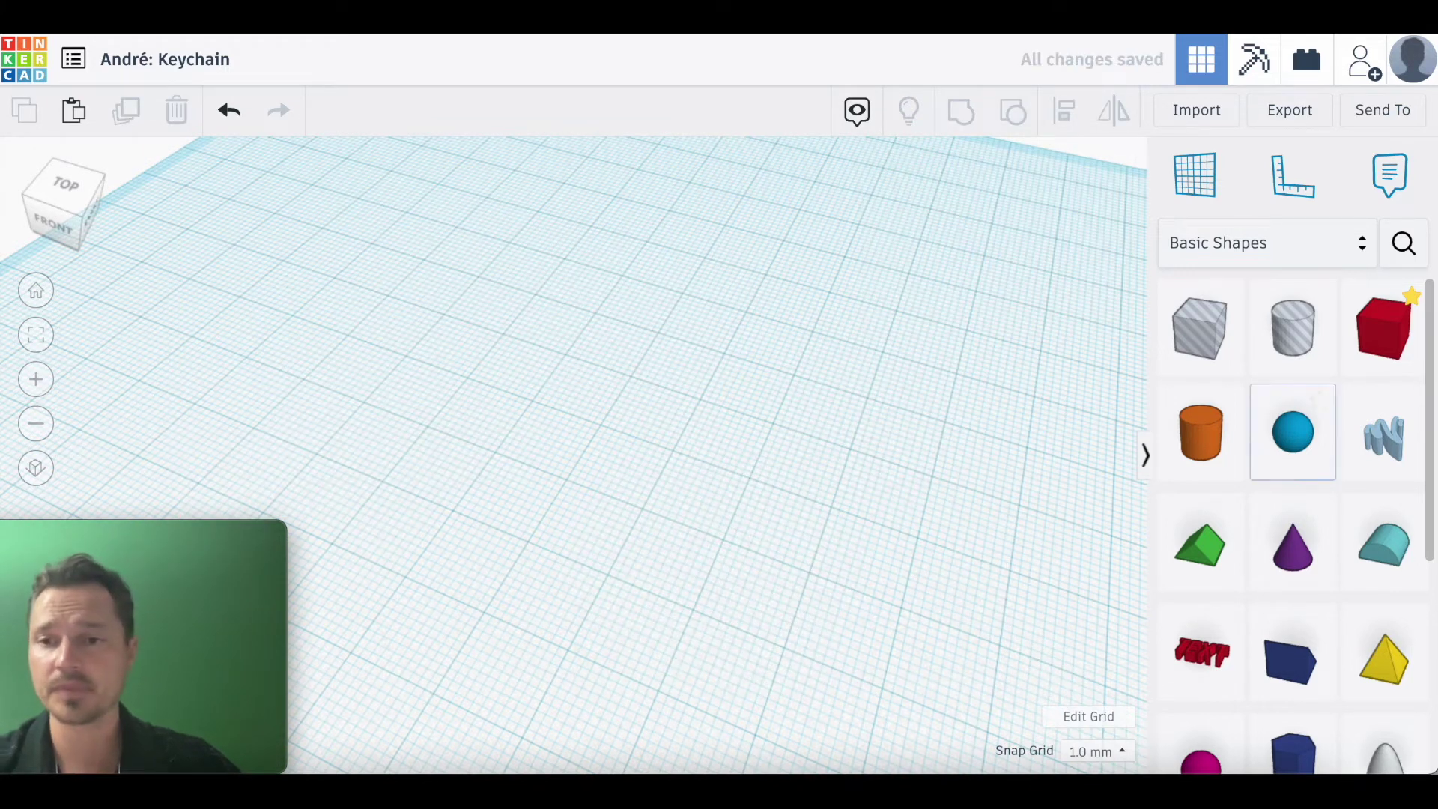
Step: Drag a heart onto the workplane and enlarge it to 31.59 by 29.00 mm
{"action": "left_click_drag", "start_coordinate": [1432, 372], "coordinate": [1429, 642]}
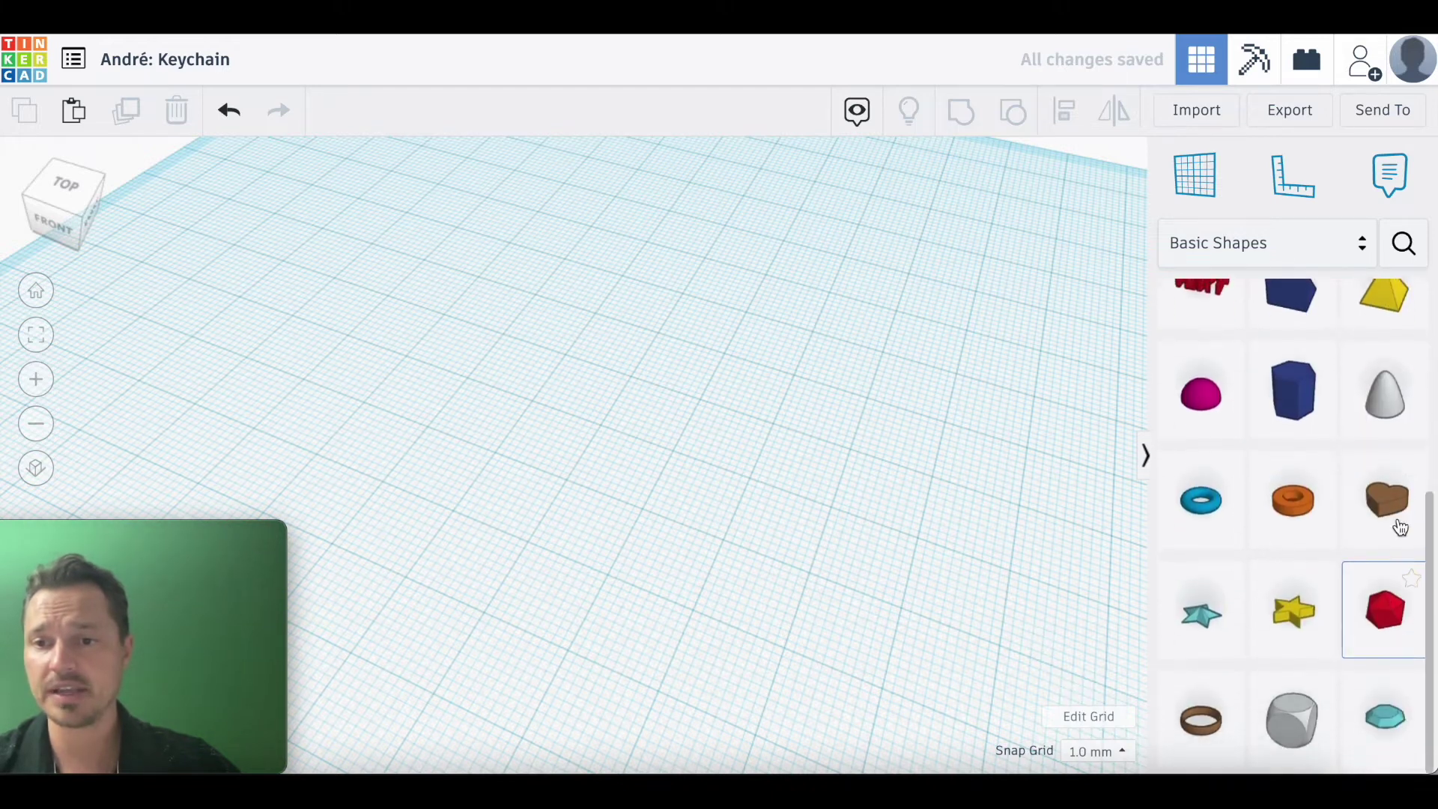
{"action": "left_click_drag", "start_coordinate": [1393, 516], "coordinate": [517, 349]}
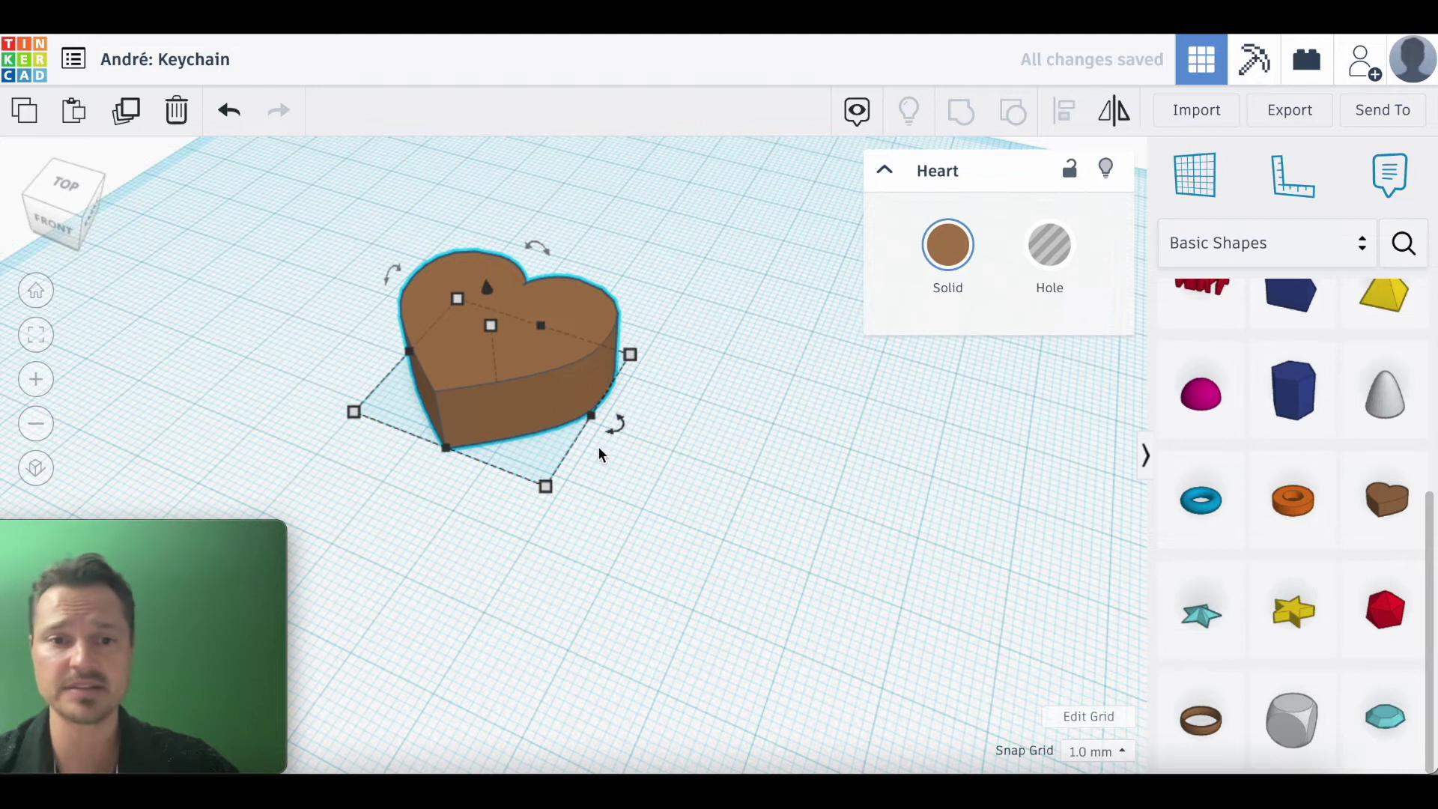
{"action": "right_click_drag", "start_coordinate": [524, 520], "coordinate": [610, 524]}
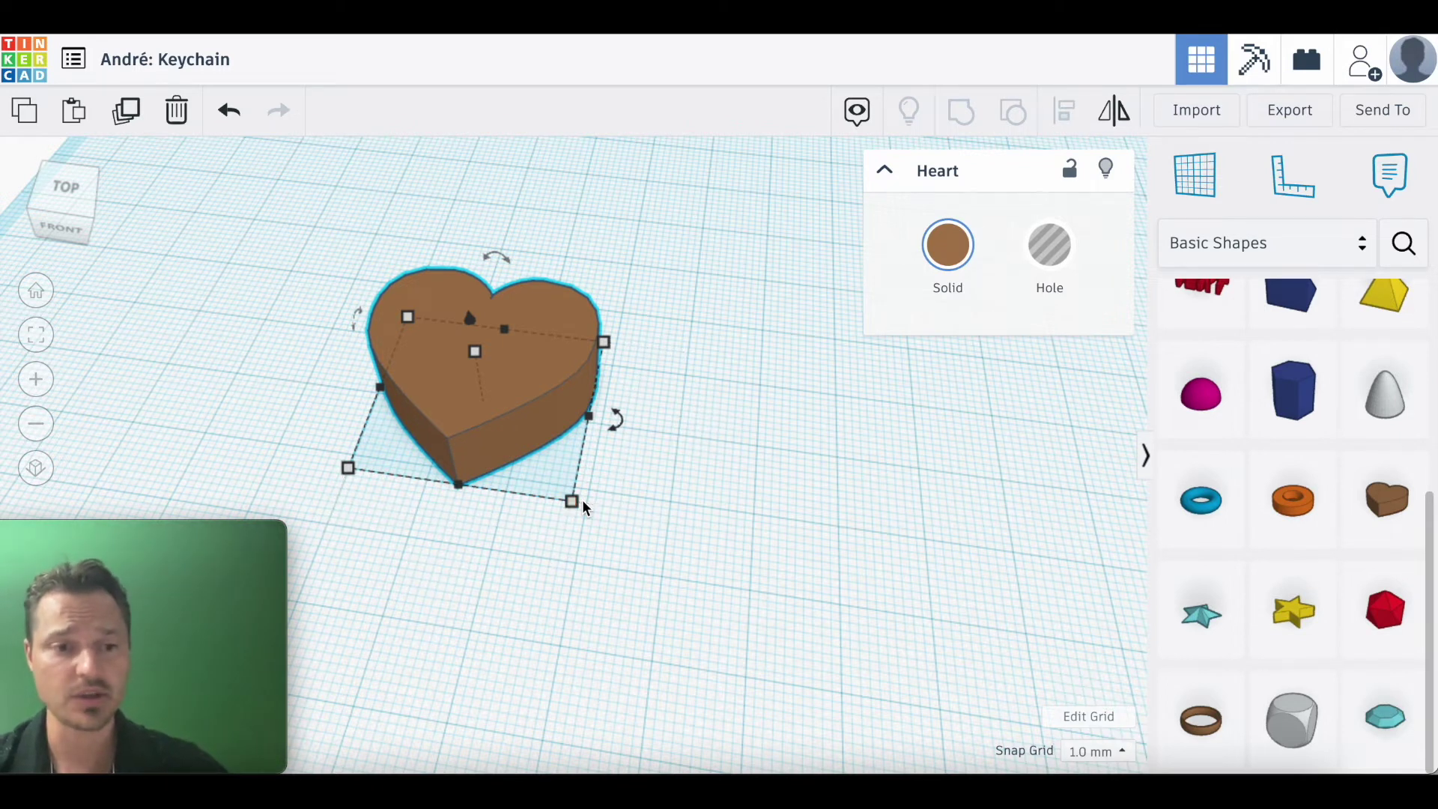
{"action": "left_click_drag", "start_coordinate": [573, 501], "coordinate": [597, 527]}
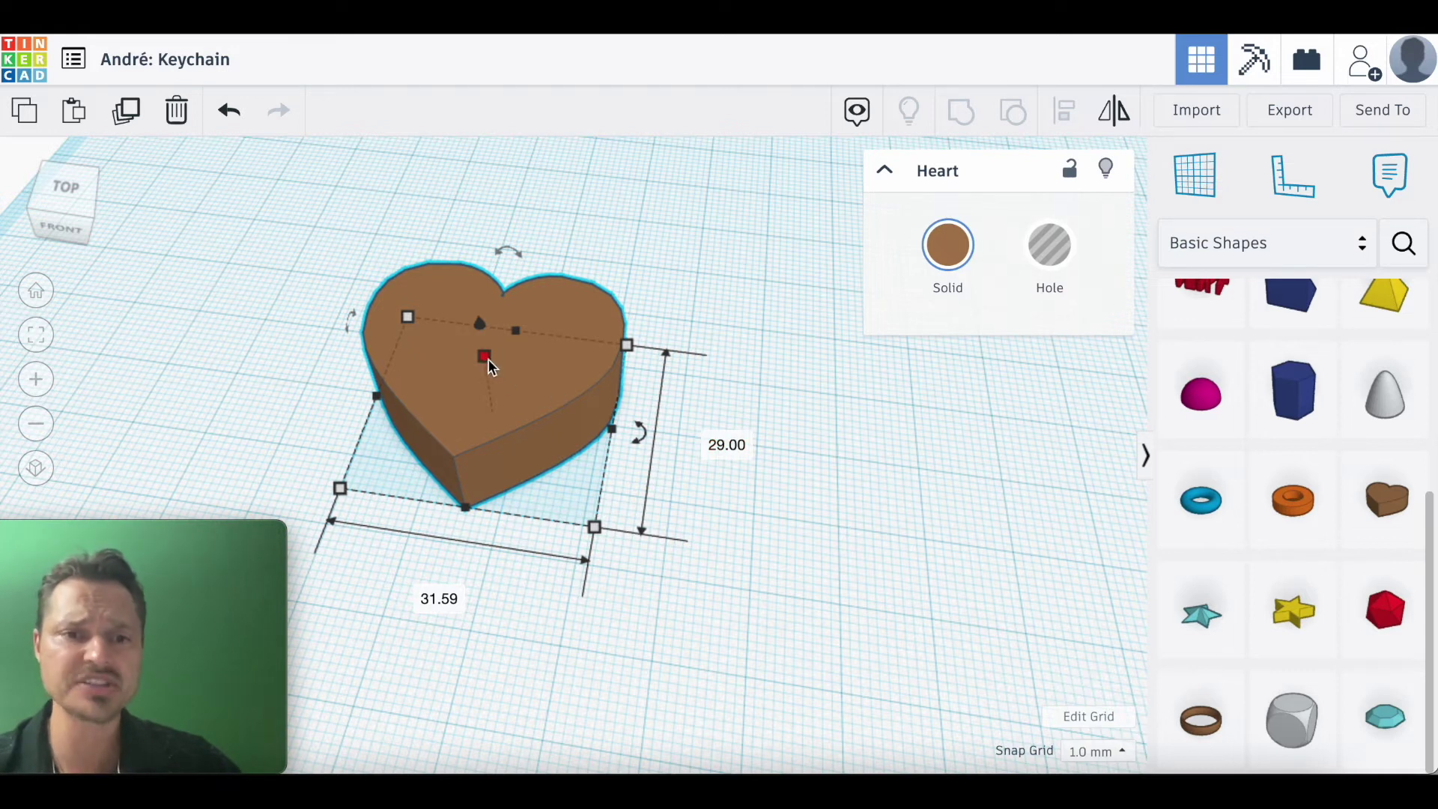
Step: Flatten the heart to 5 mm tall
{"action": "right_click_drag", "start_coordinate": [546, 393], "coordinate": [487, 326]}
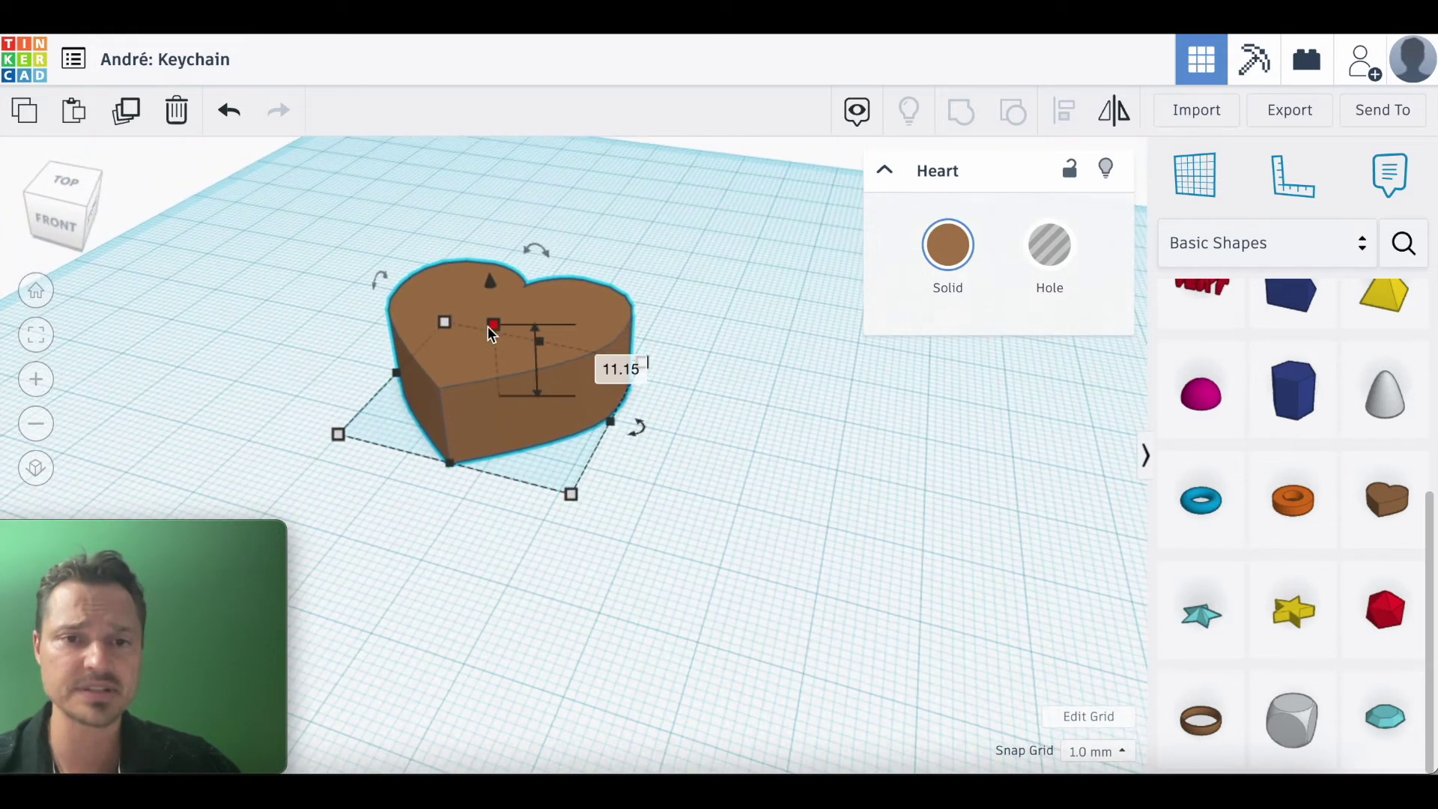
{"action": "left_click", "coordinate": [602, 364]}
{"action": "type", "text": "5"}
{"action": "key", "text": "Return"}
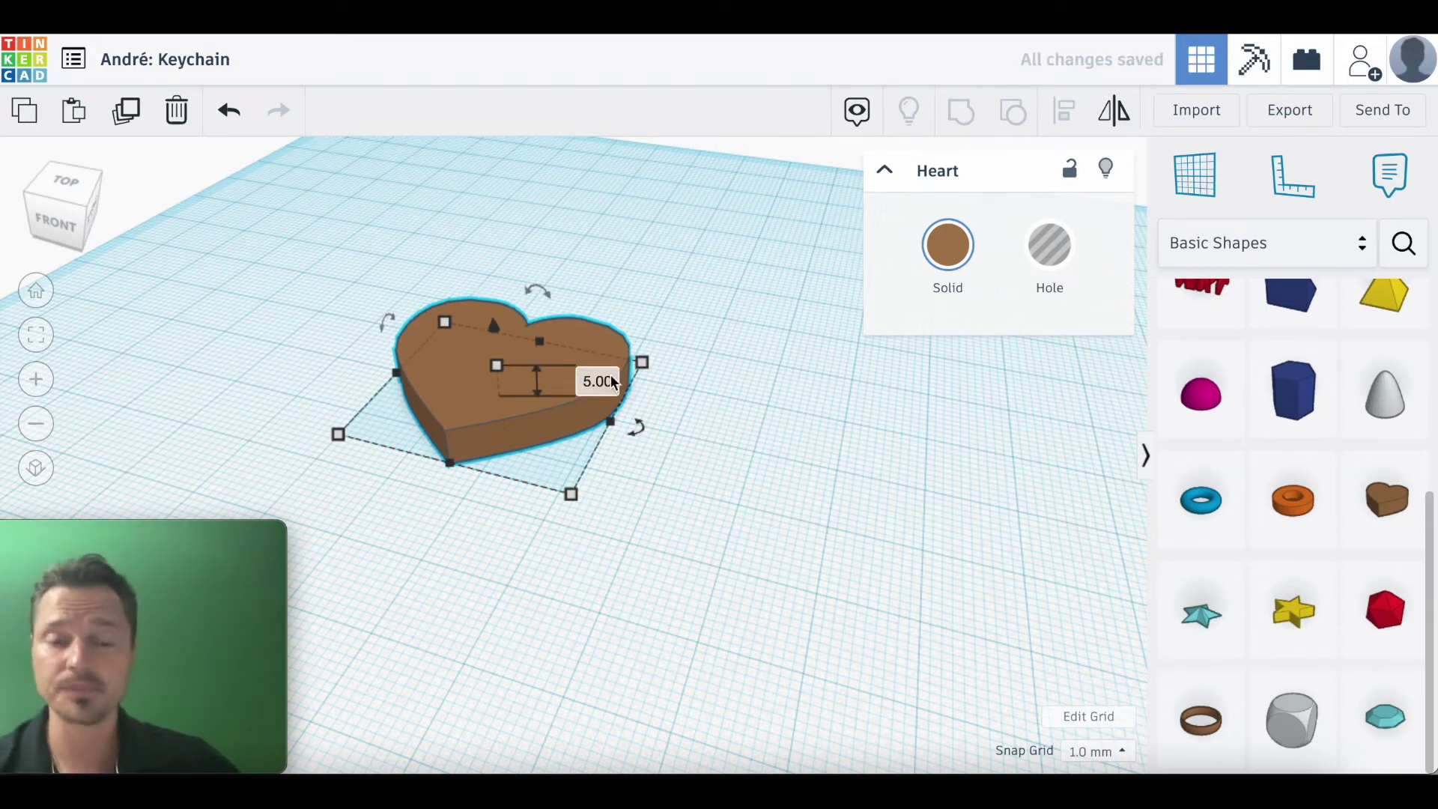
{"action": "left_click", "coordinate": [757, 444]}
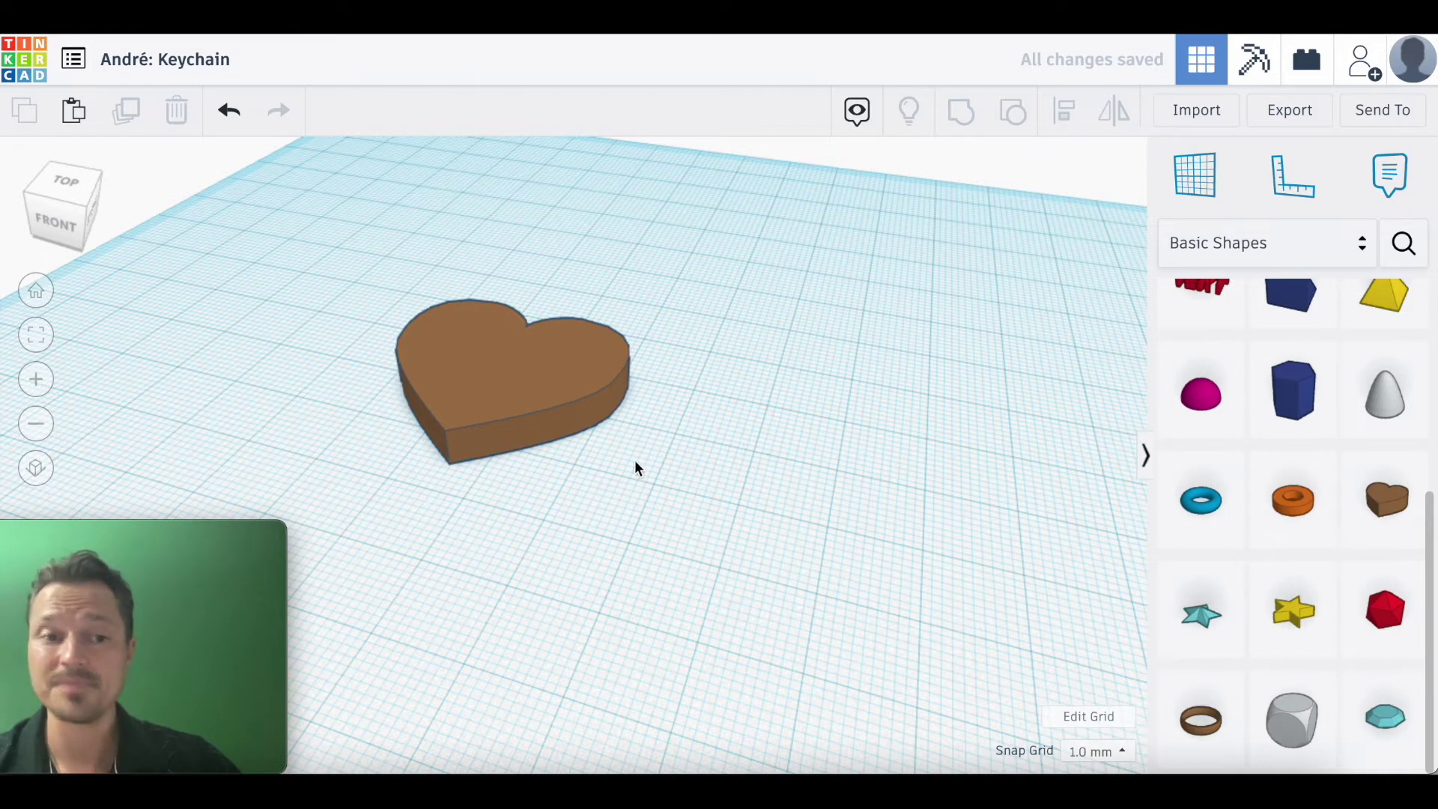
Step: Add a 3D text shape onto the heart and change its wording to 'A'
{"action": "middle_click_drag", "start_coordinate": [670, 488], "coordinate": [783, 585]}
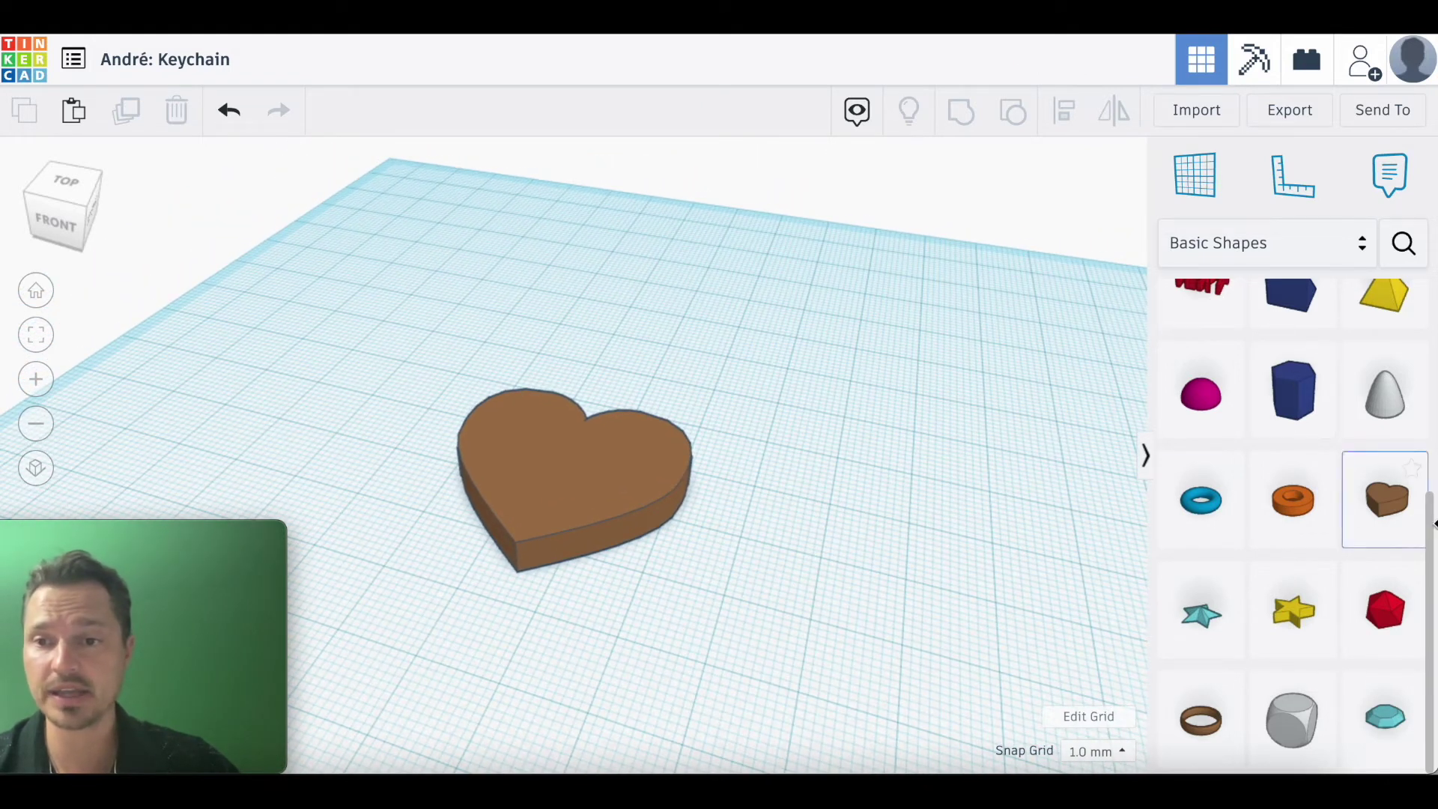
{"action": "scroll", "coordinate": [1427, 450], "scroll_direction": "up", "scroll_amount": 3}
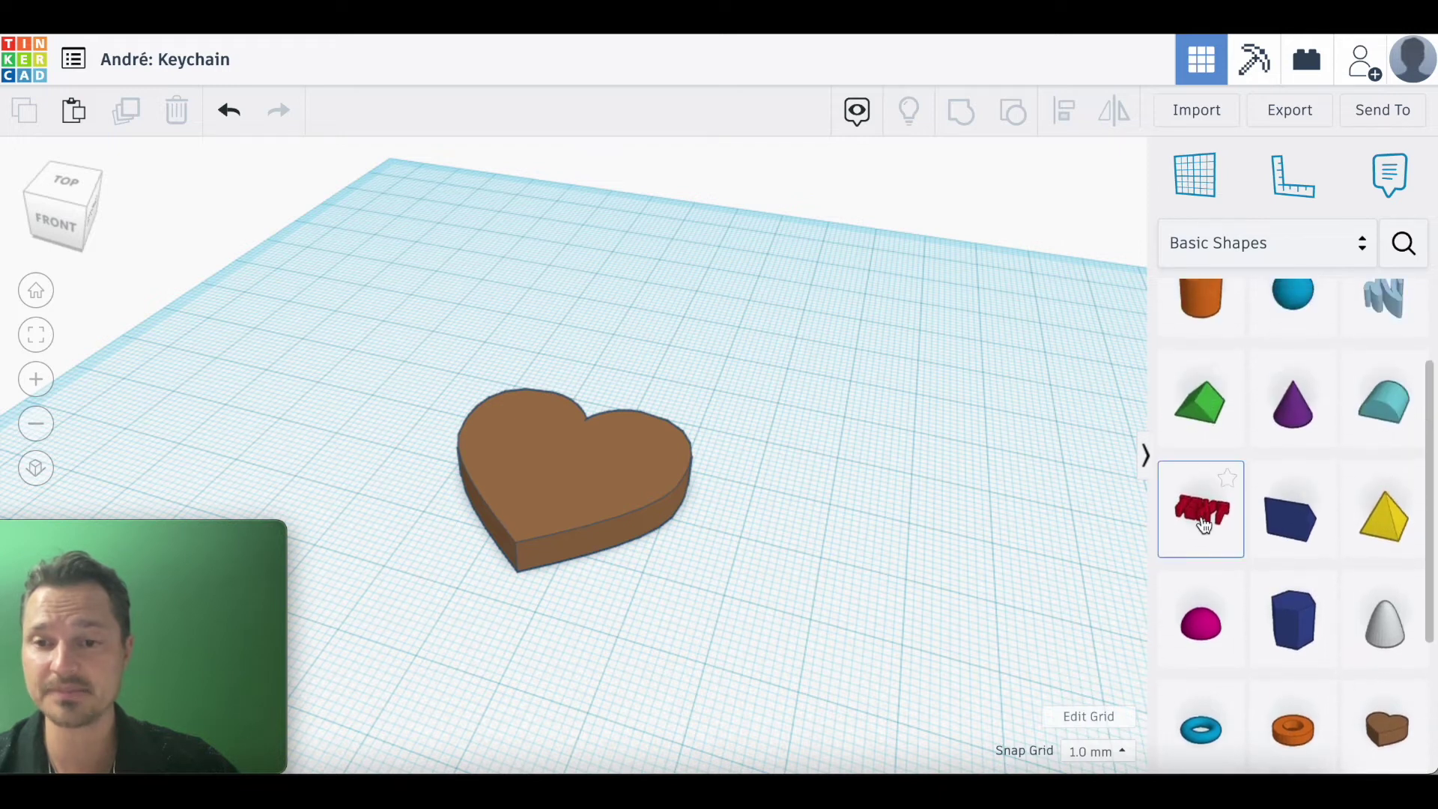
{"action": "left_click_drag", "start_coordinate": [1201, 522], "coordinate": [578, 478]}
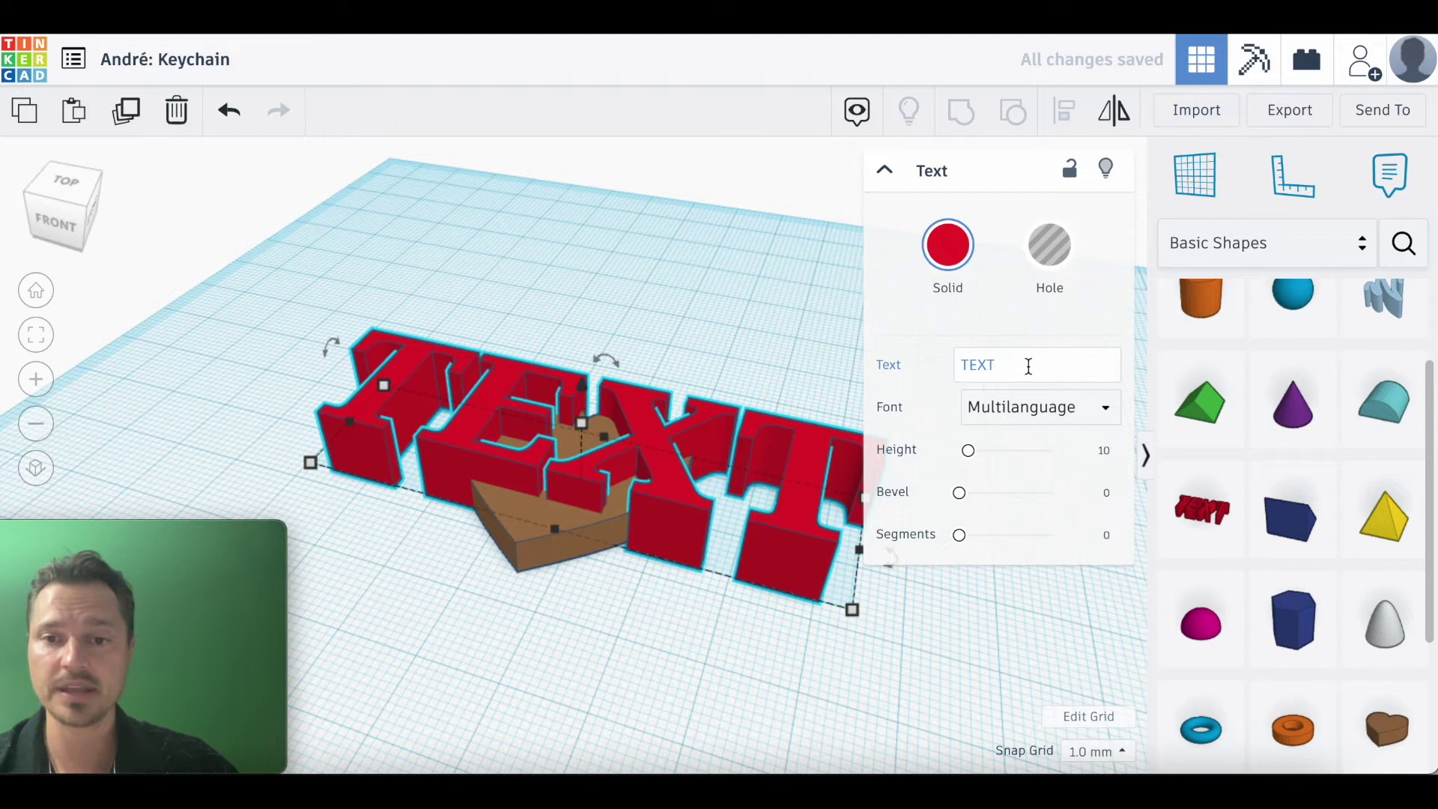
{"action": "left_click", "coordinate": [1028, 366]}
{"action": "key", "text": "BackSpace"}
{"action": "key", "text": "BackSpace"}
{"action": "key", "text": "BackSpace"}
{"action": "key", "text": "BackSpace"}
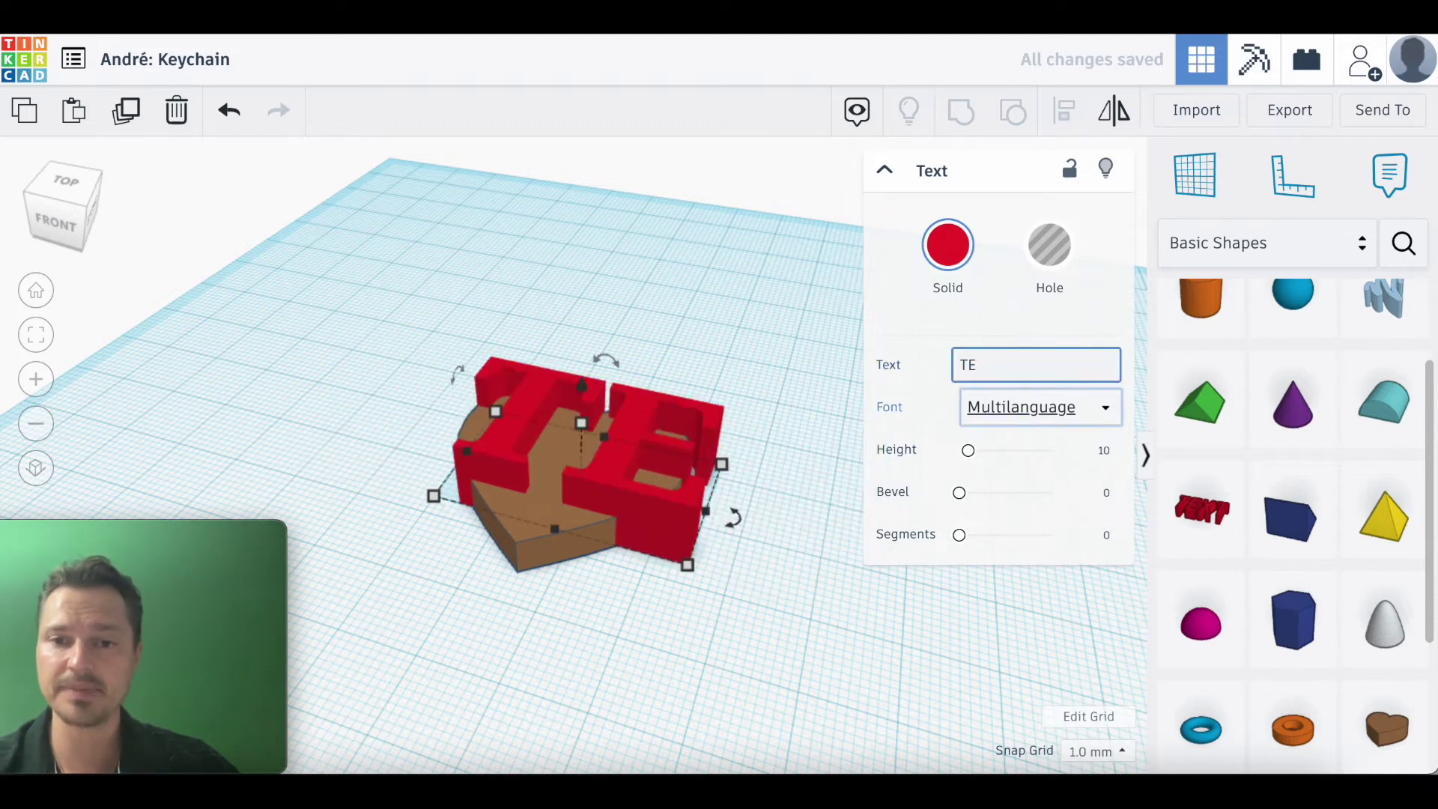
{"action": "type", "text": "A"}
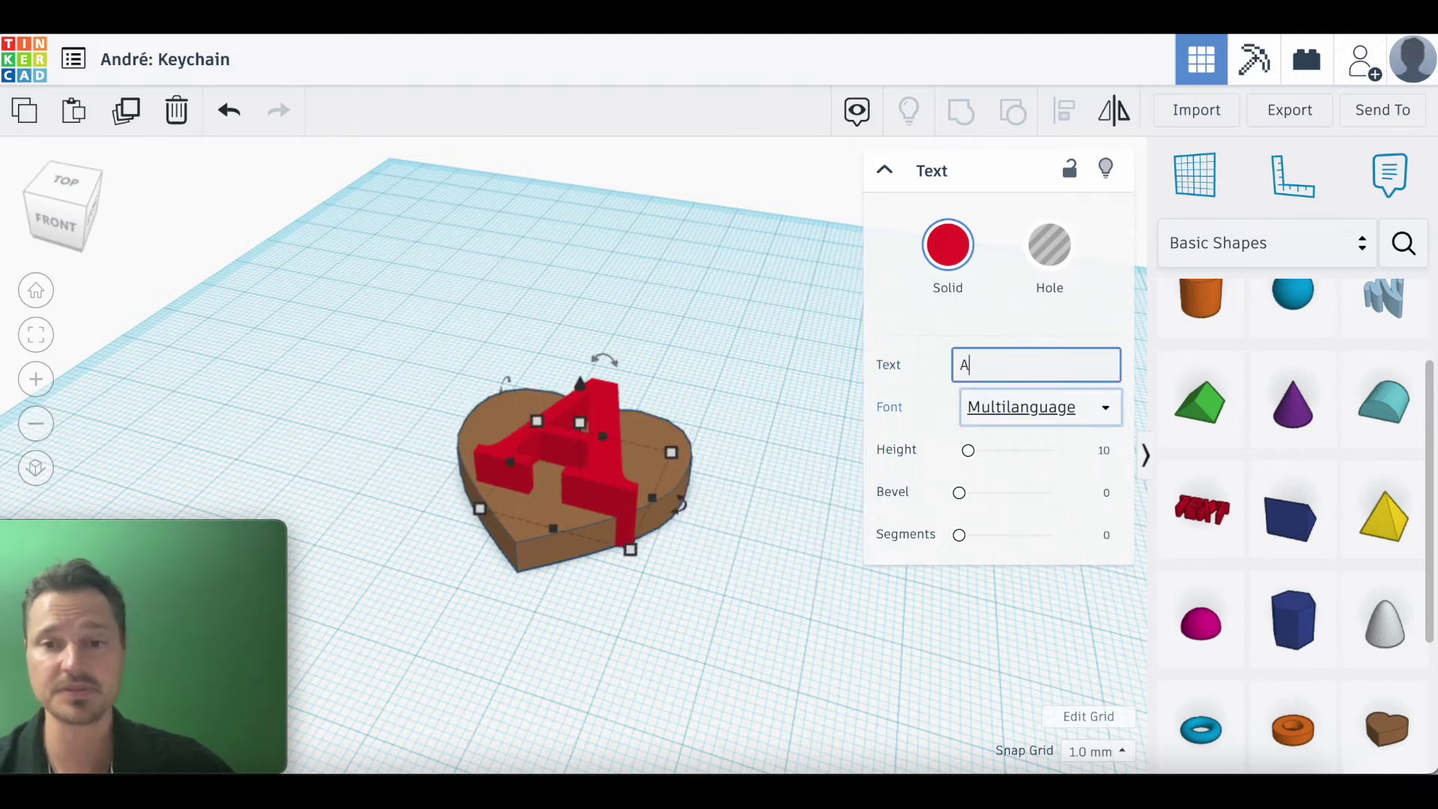
Step: In top view, shrink the A to about 15.25 by 14.53 mm and position it on the heart
{"action": "left_click", "coordinate": [471, 308]}
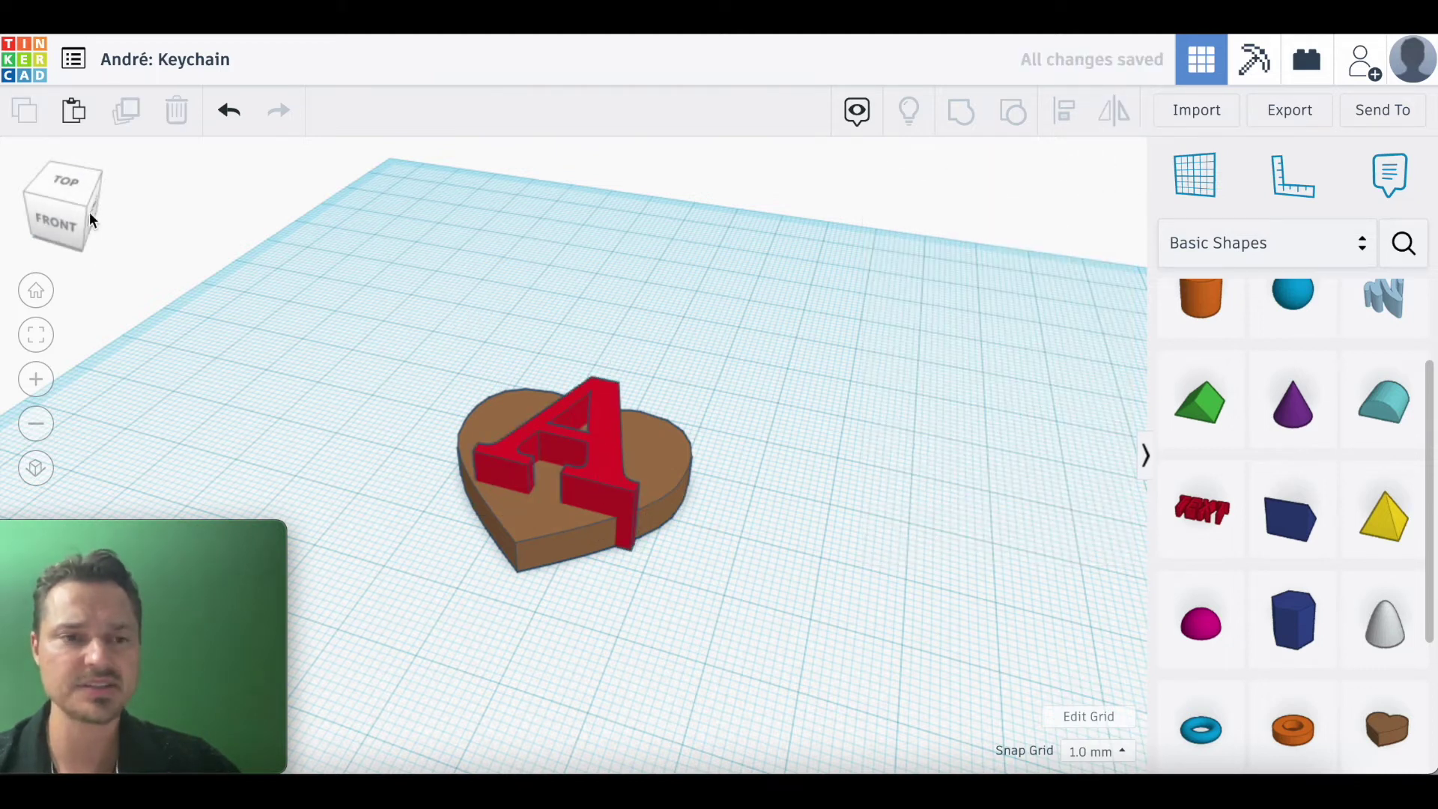
{"action": "left_click", "coordinate": [69, 181]}
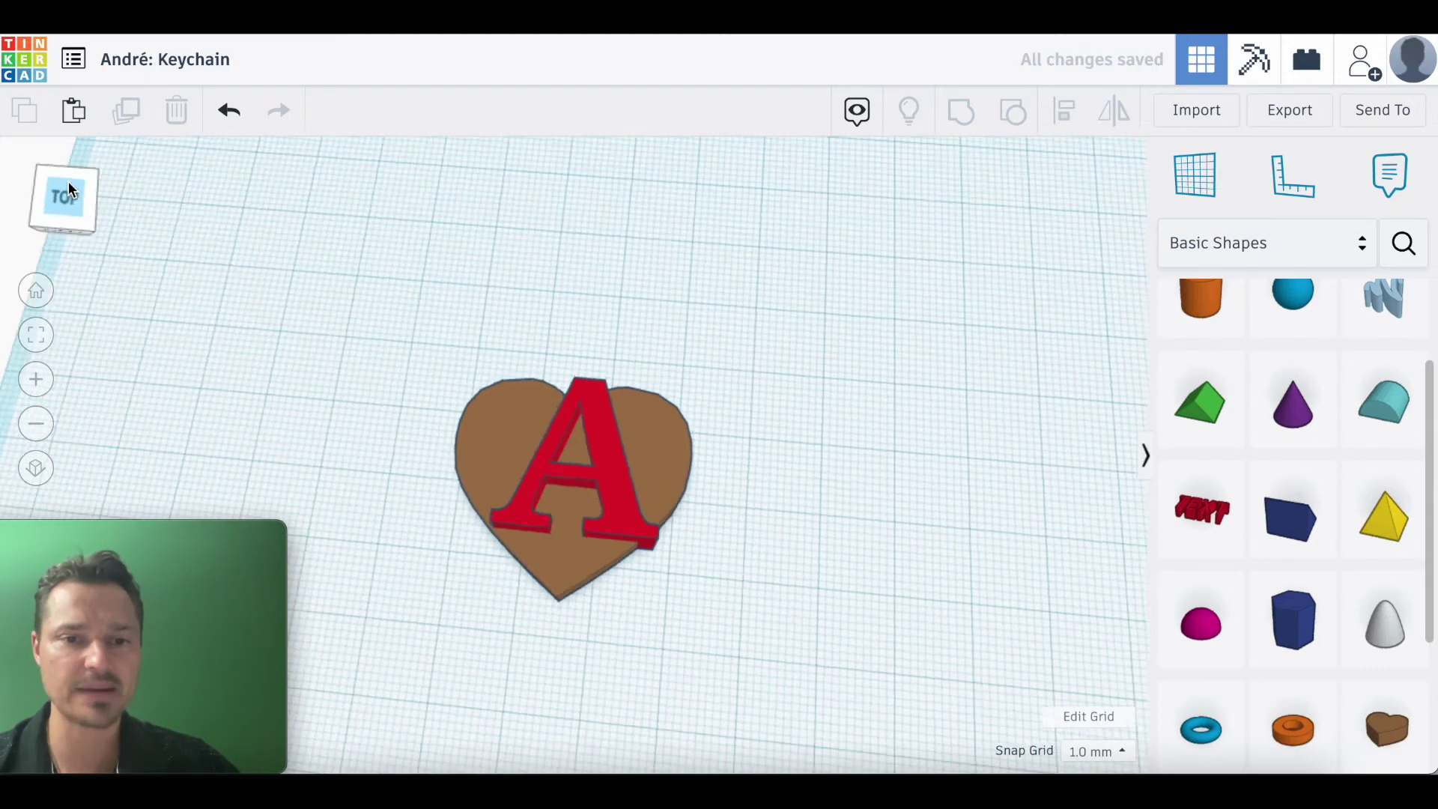
{"action": "left_click", "coordinate": [623, 507]}
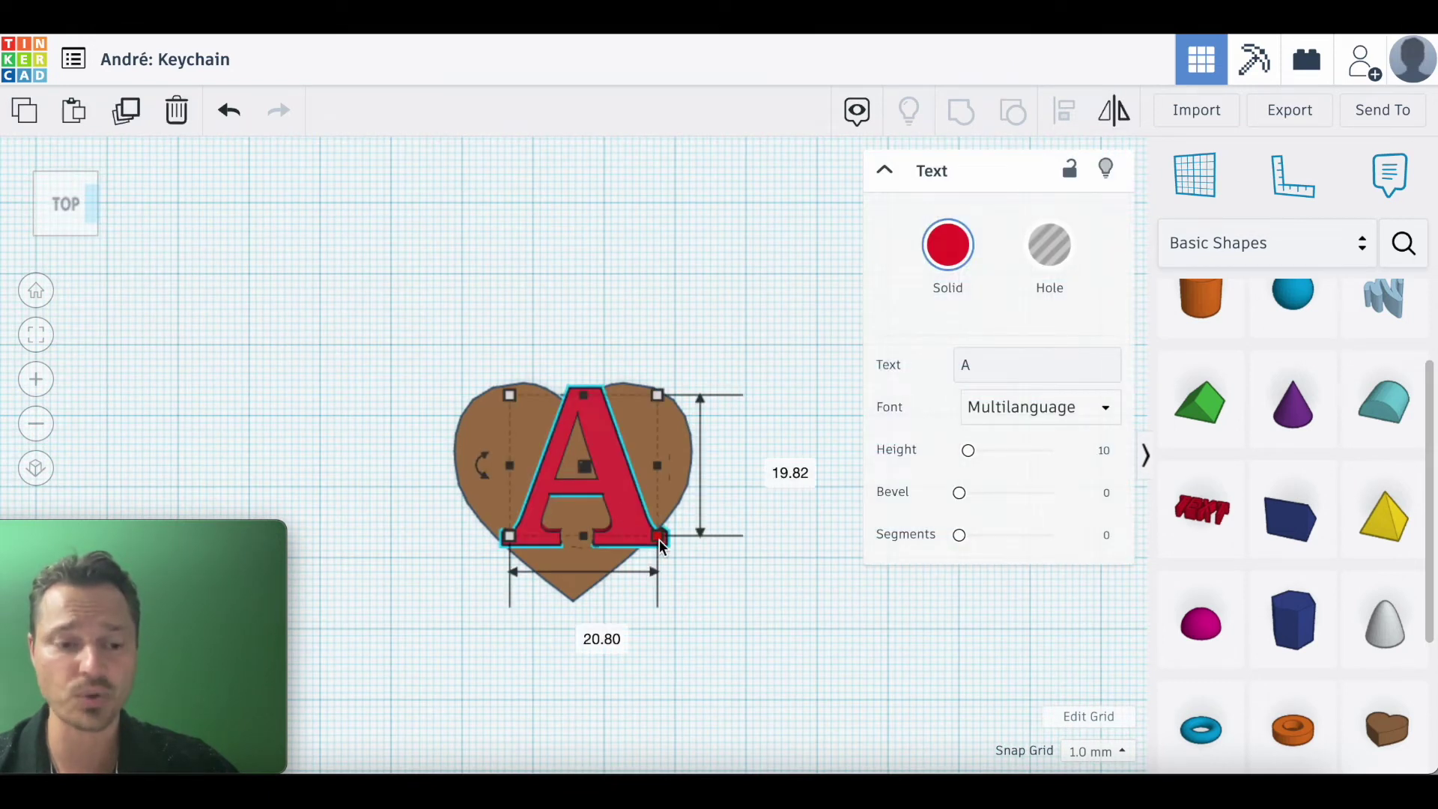
{"action": "left_click_drag", "start_coordinate": [659, 539], "coordinate": [630, 543]}
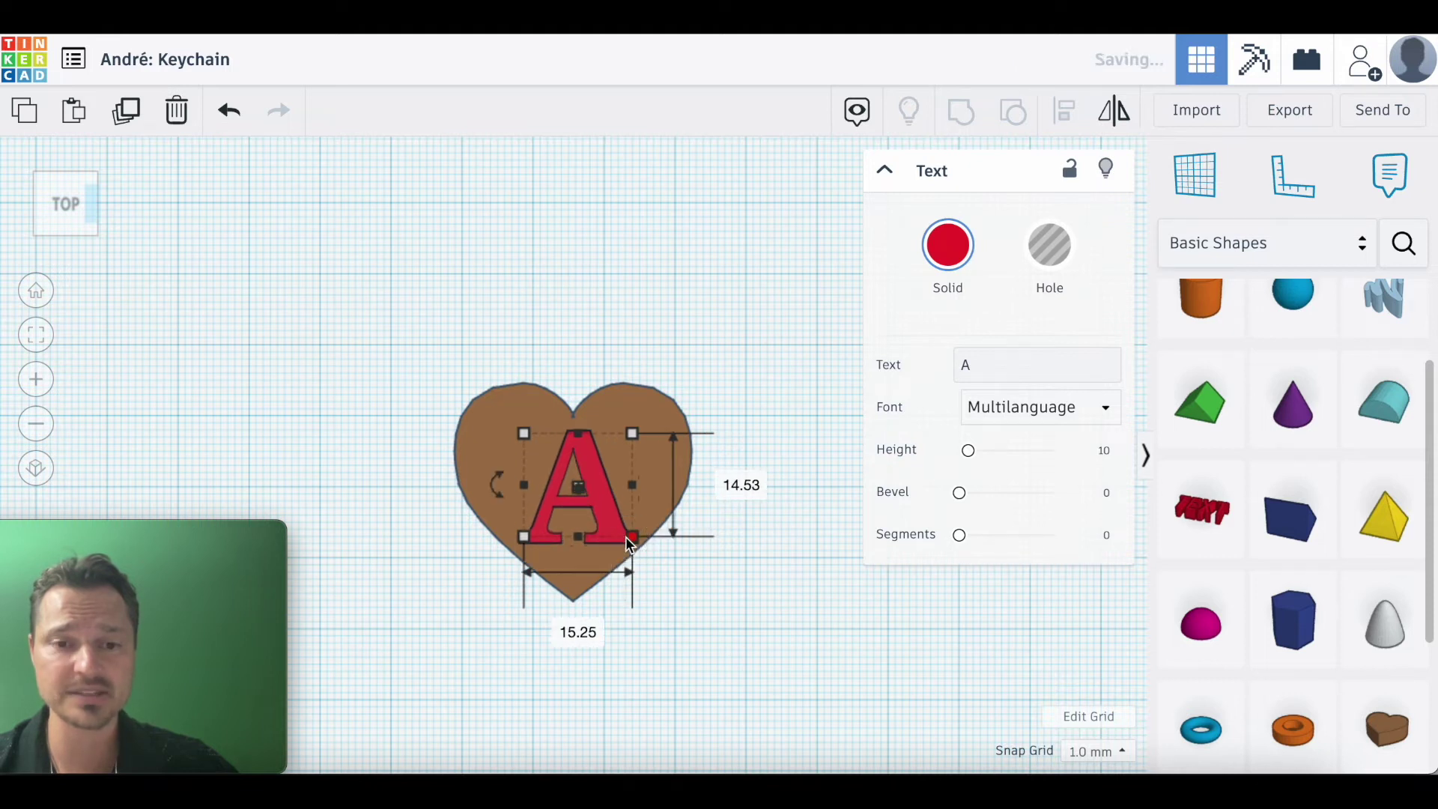
{"action": "left_click", "coordinate": [712, 603]}
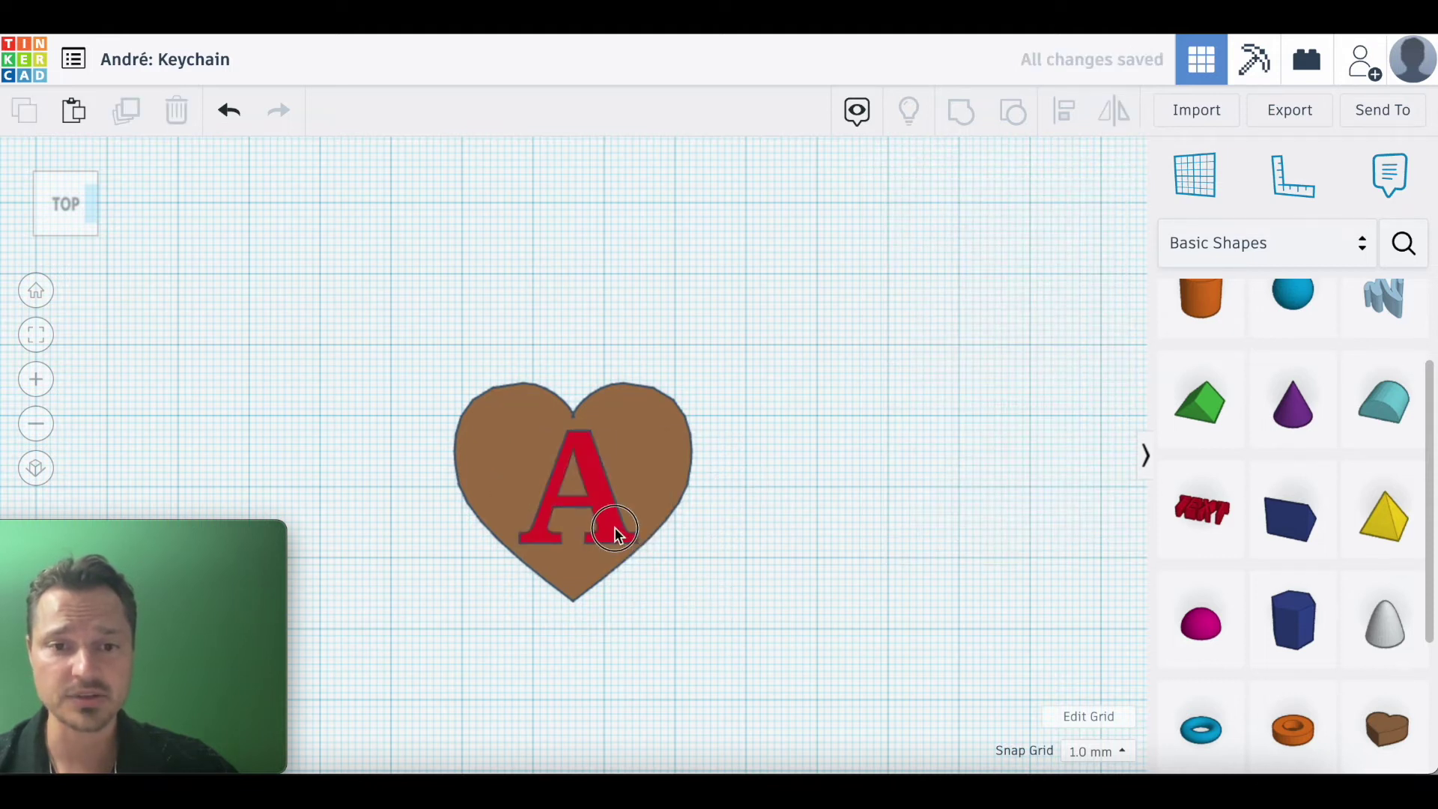
{"action": "left_click_drag", "start_coordinate": [616, 533], "coordinate": [608, 525]}
{"action": "left_click", "coordinate": [808, 539]}
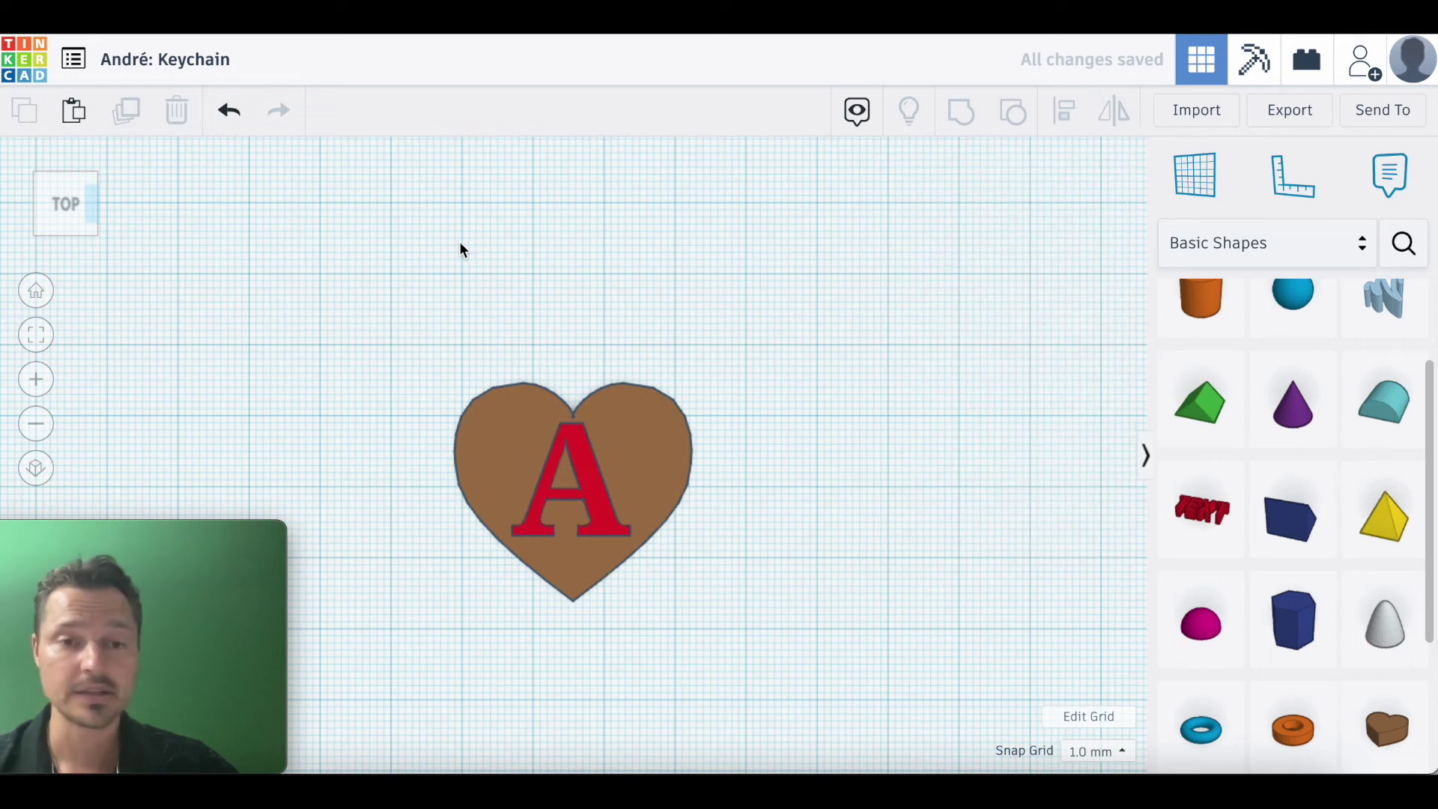
{"action": "left_click_drag", "start_coordinate": [387, 244], "coordinate": [738, 617]}
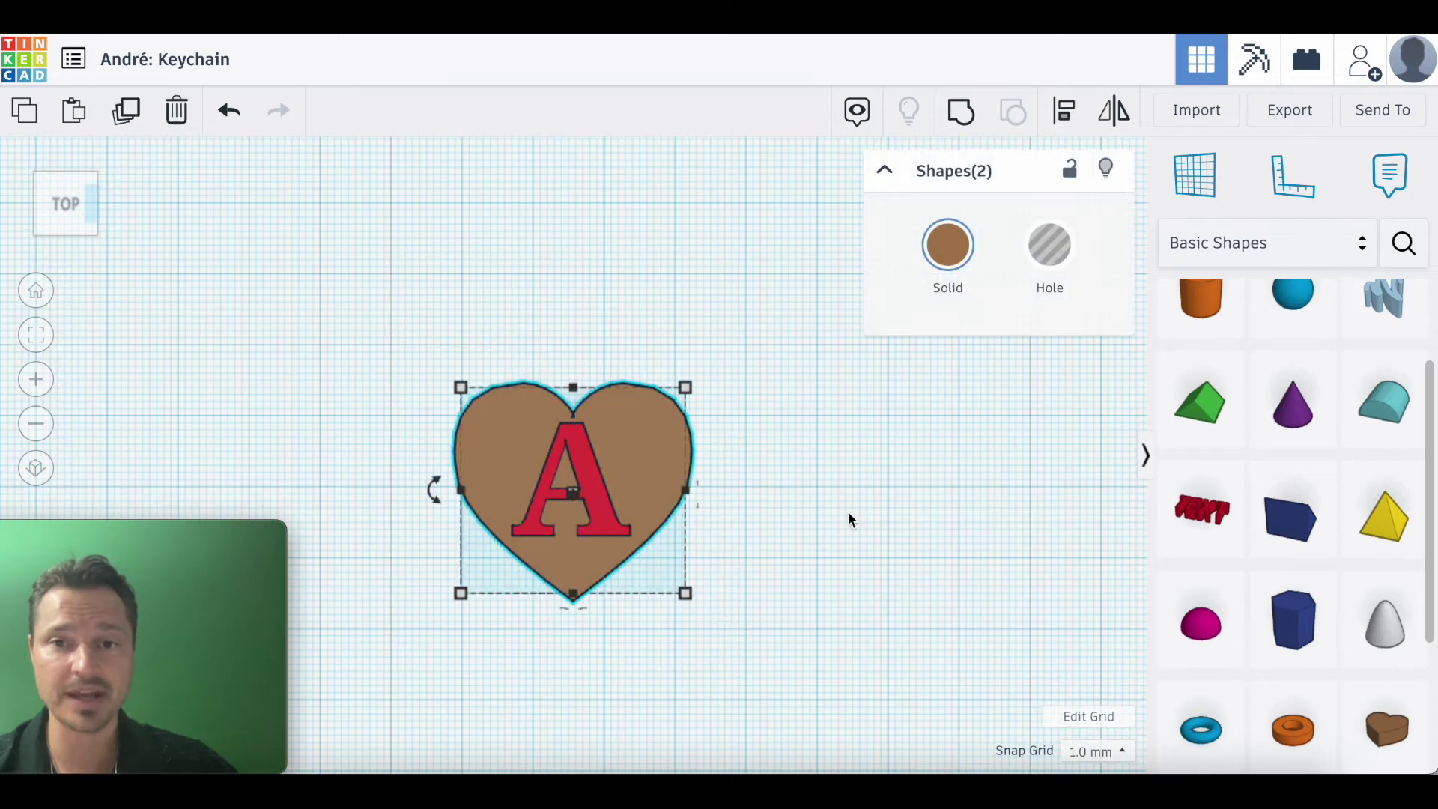
Step: Align the heart and the letter A so they are centred on each other
{"action": "left_click", "coordinate": [1066, 119]}
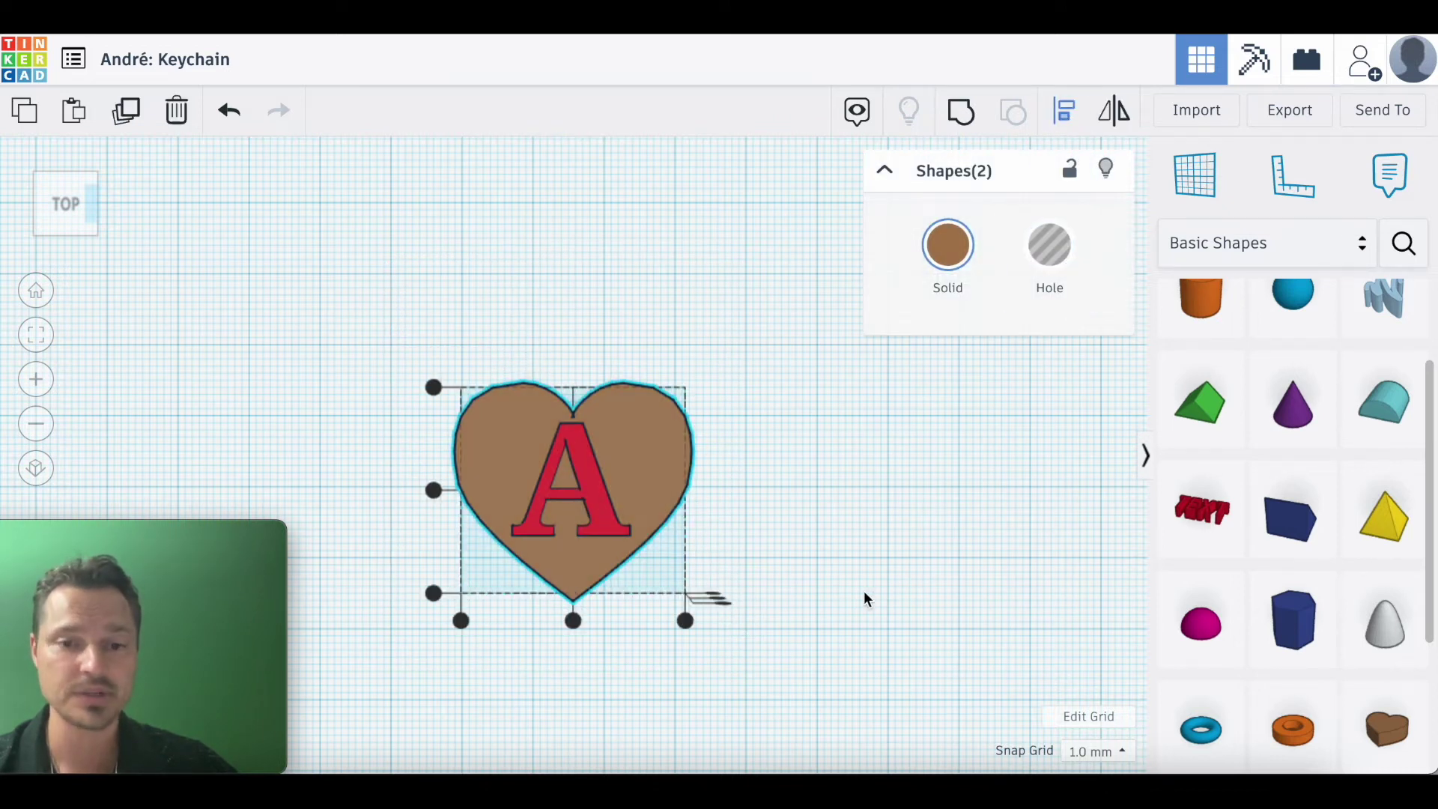
{"action": "right_click_drag", "start_coordinate": [863, 595], "coordinate": [710, 673]}
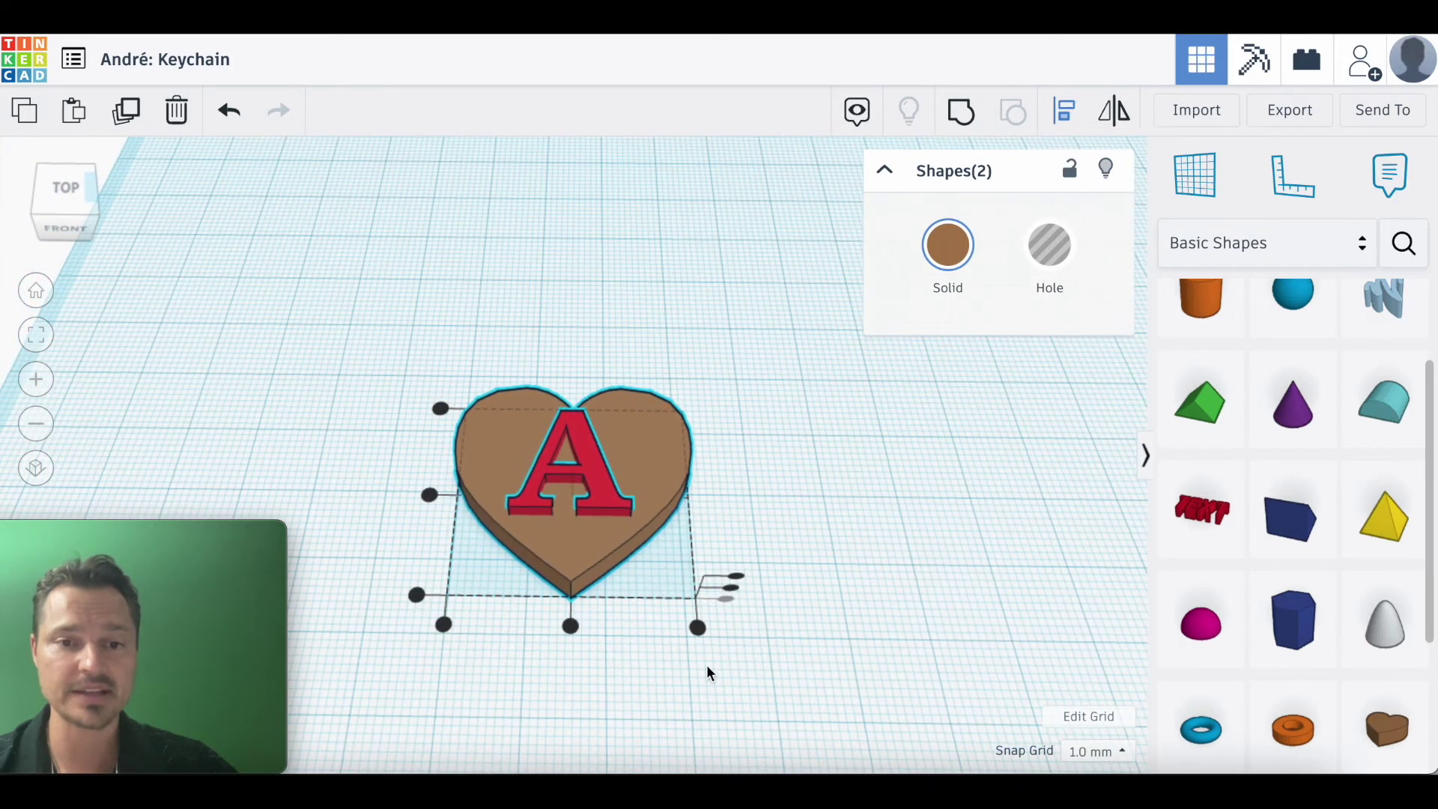
{"action": "left_click", "coordinate": [572, 627]}
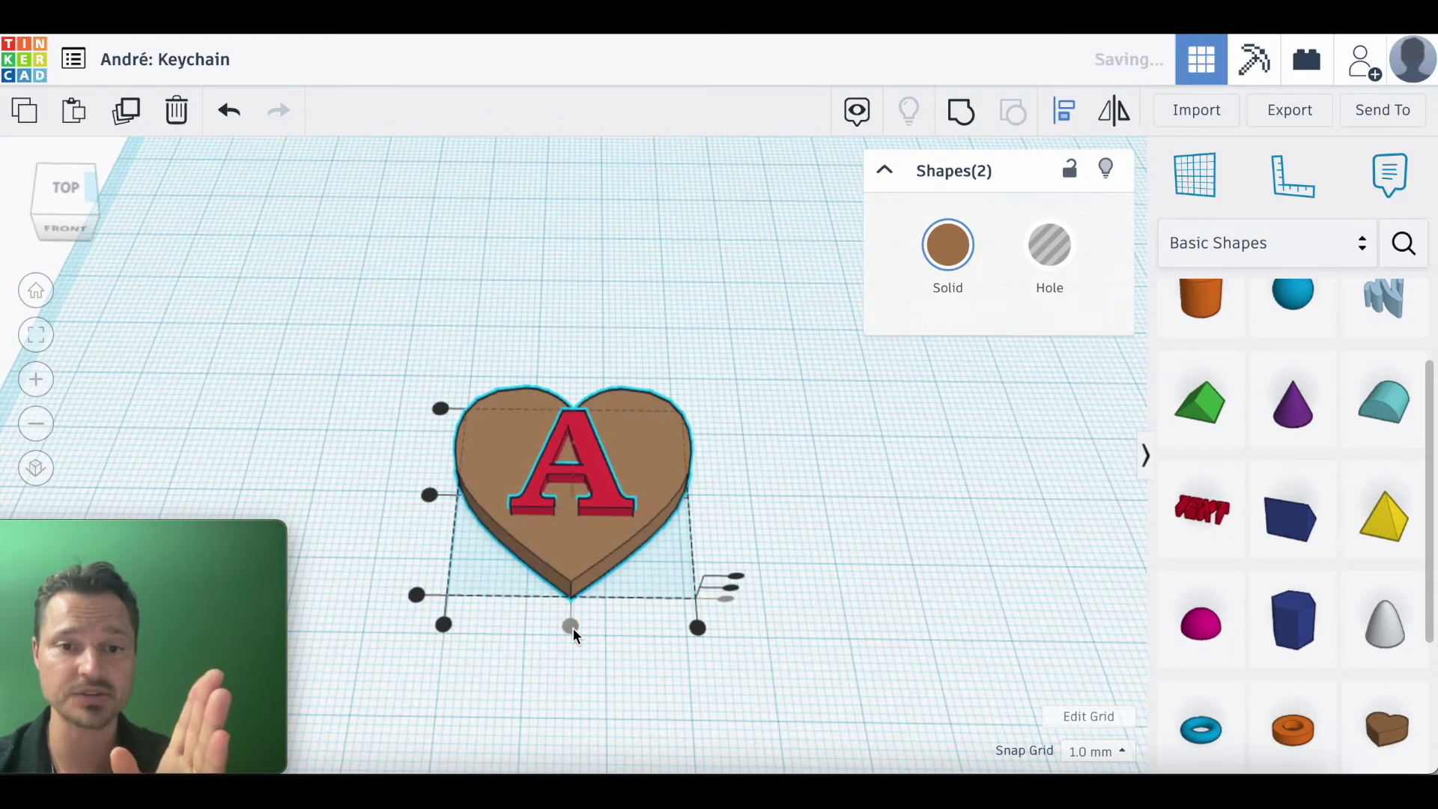
{"action": "left_click", "coordinate": [811, 464]}
{"action": "right_click_drag", "start_coordinate": [811, 464], "coordinate": [609, 539]}
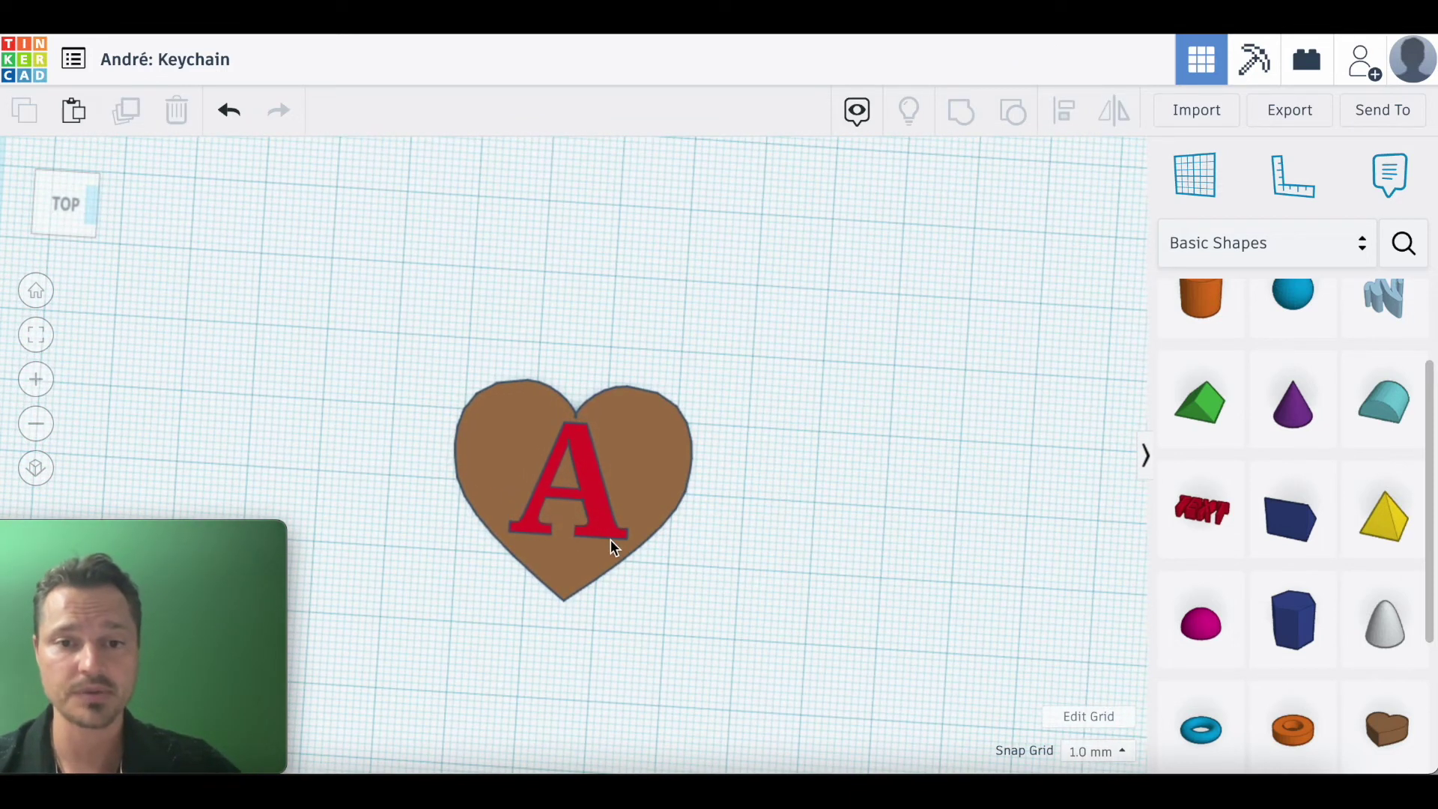
Step: Nudge the letter A one grid step lower on the heart
{"action": "left_click", "coordinate": [608, 532]}
{"action": "key", "text": "Down"}
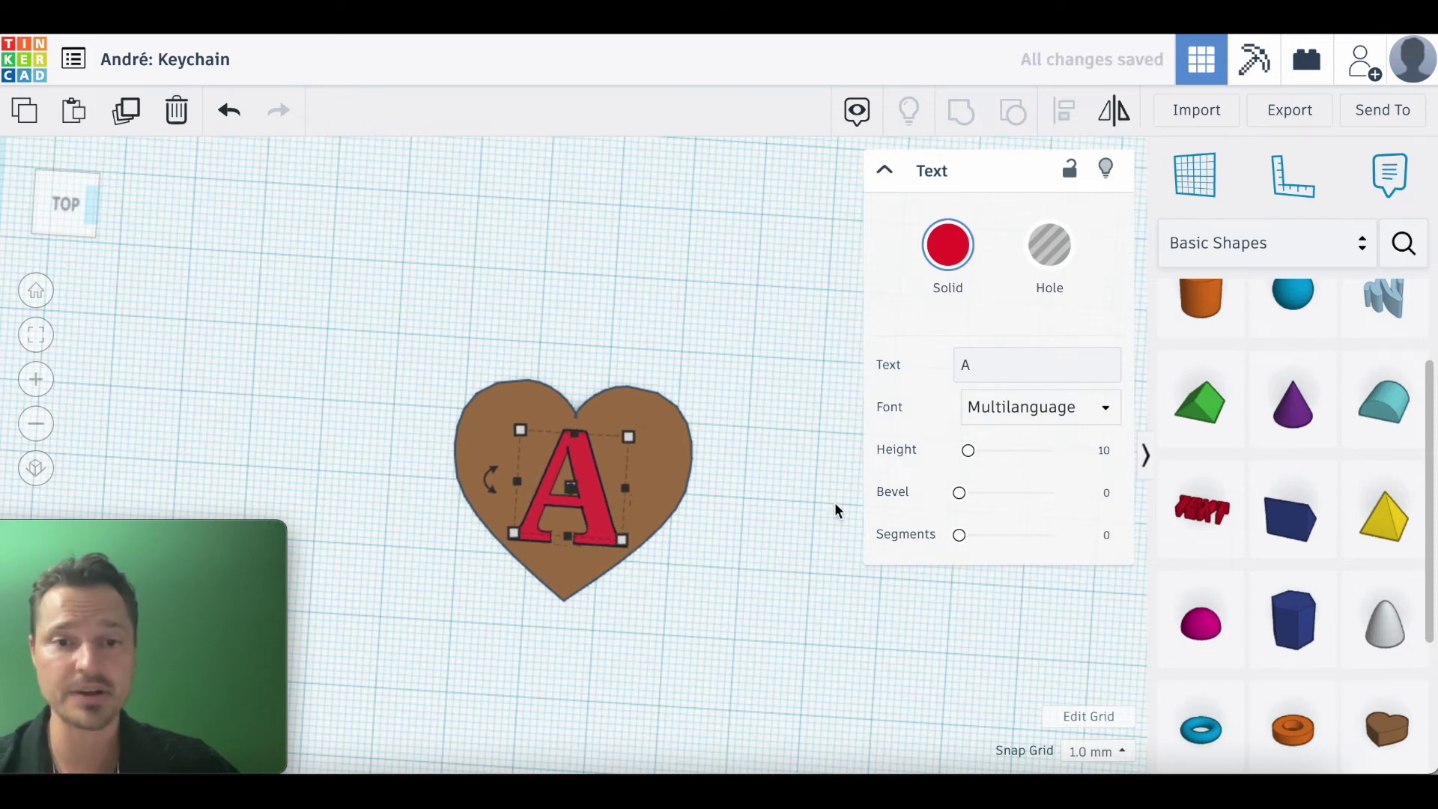
{"action": "left_click", "coordinate": [669, 330]}
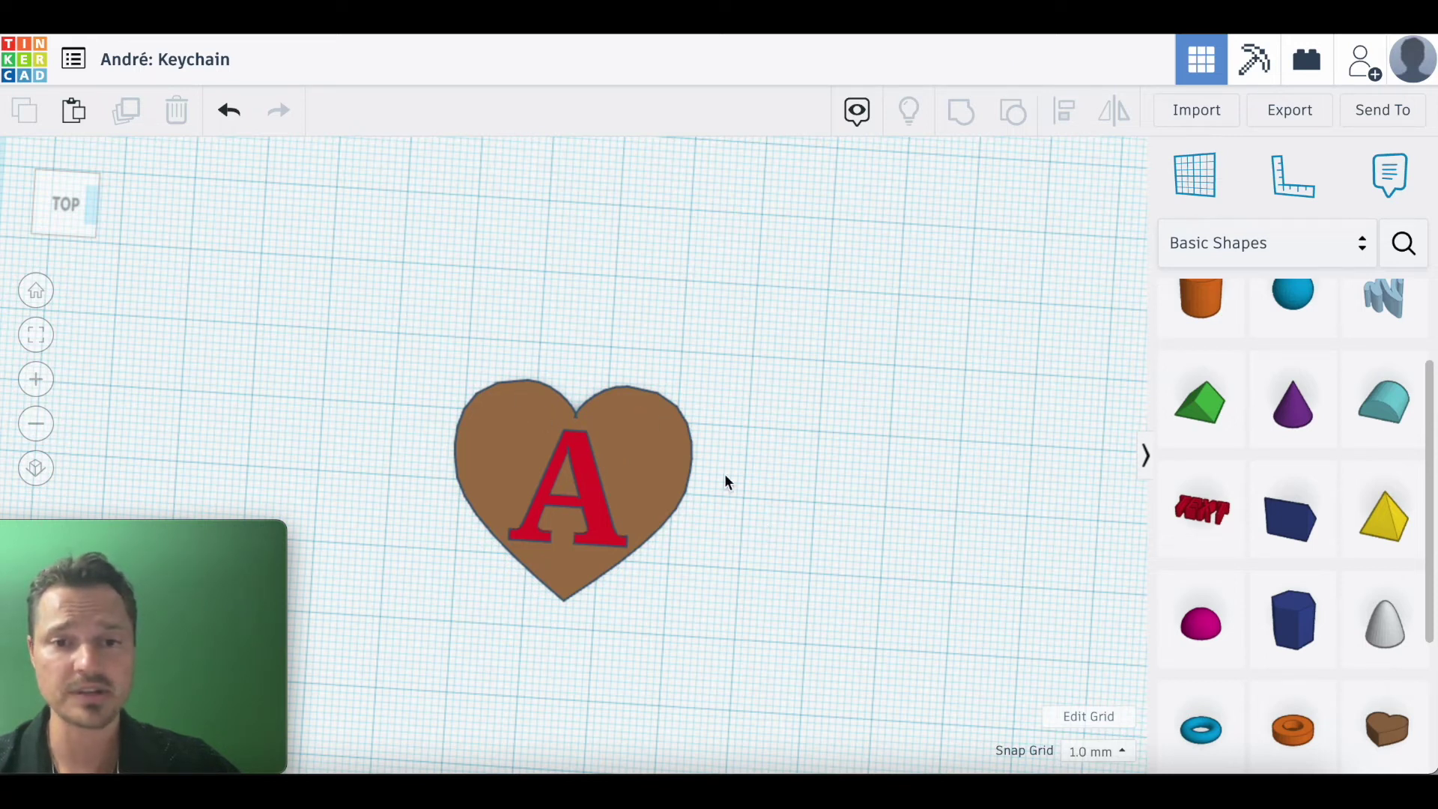
{"action": "right_click_drag", "start_coordinate": [728, 482], "coordinate": [709, 411]}
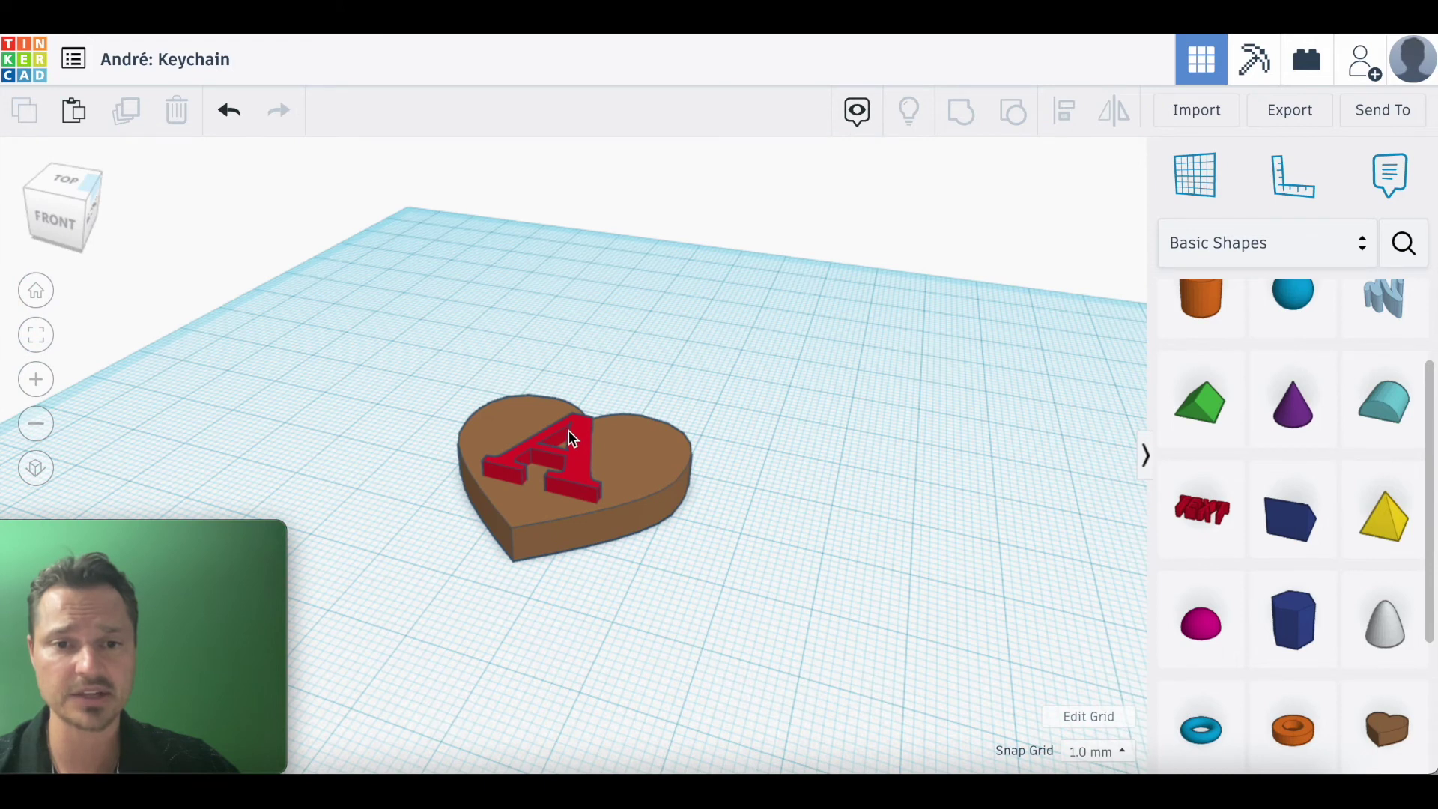
Step: Make the letter A 7 mm tall so it rises 2 mm above the heart base
{"action": "scroll", "coordinate": [567, 433], "scroll_direction": "up", "scroll_amount": 5}
{"action": "left_click", "coordinate": [613, 461]}
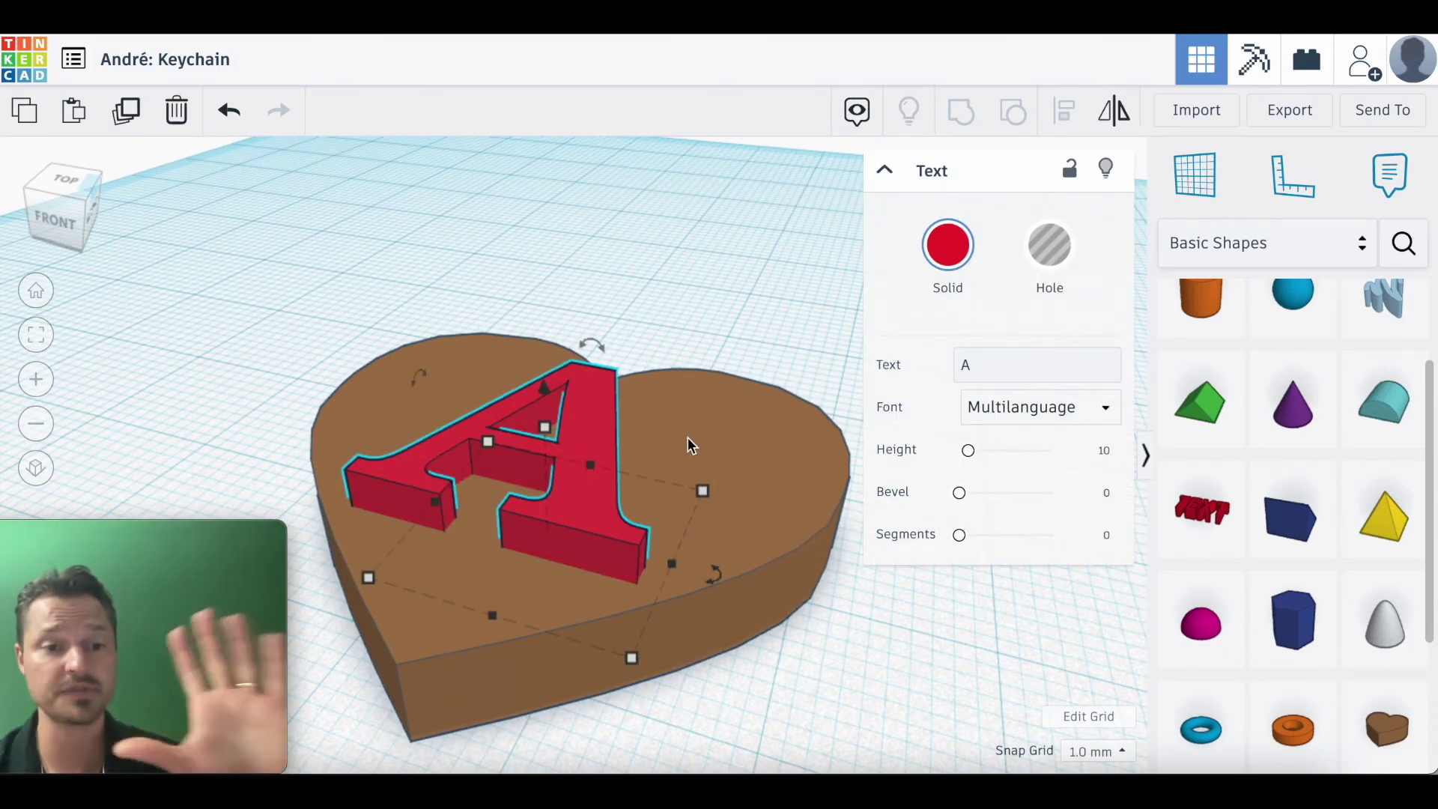
{"action": "mouse_move", "coordinate": [545, 427]}
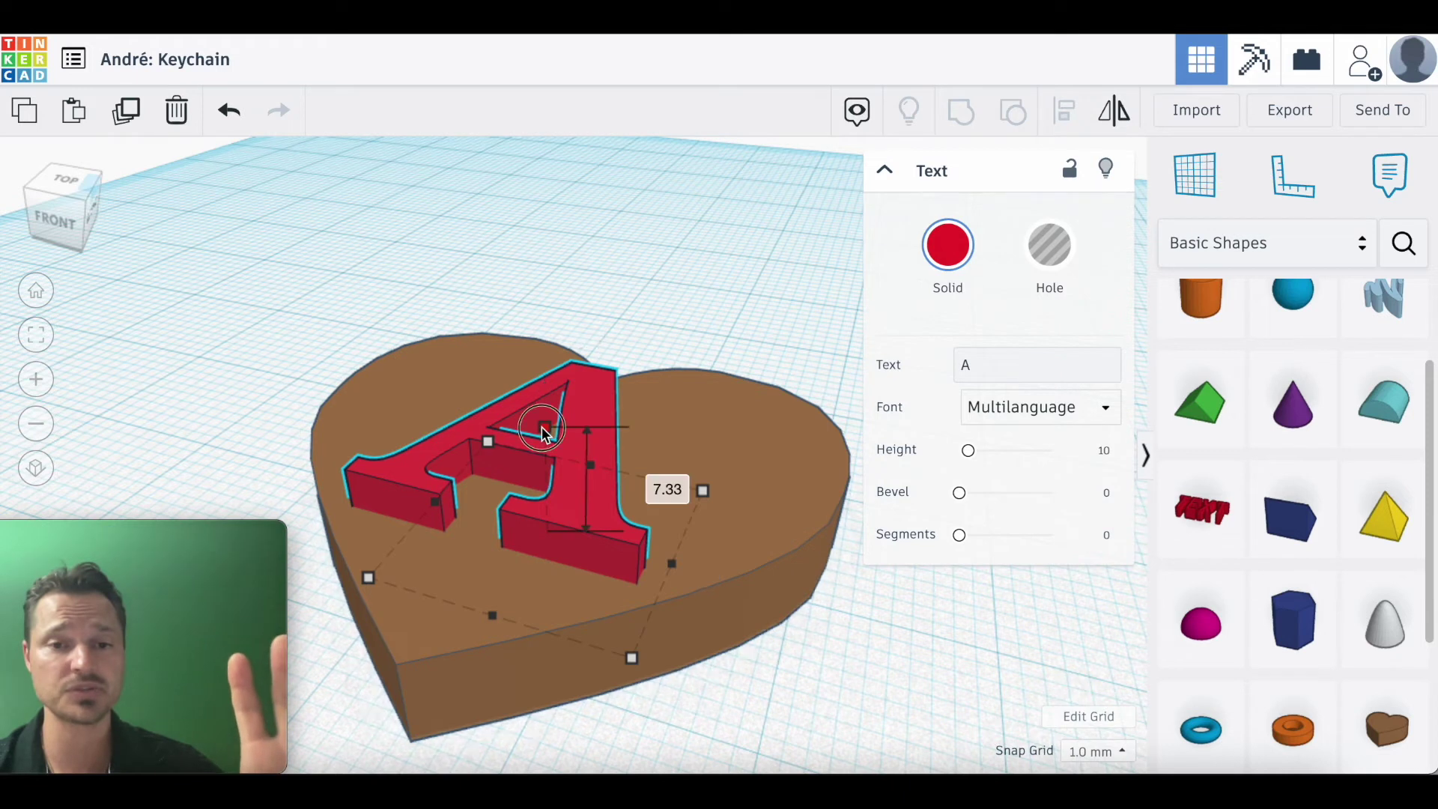
{"action": "left_click", "coordinate": [654, 480]}
{"action": "type", "text": "7"}
{"action": "key", "text": "Return"}
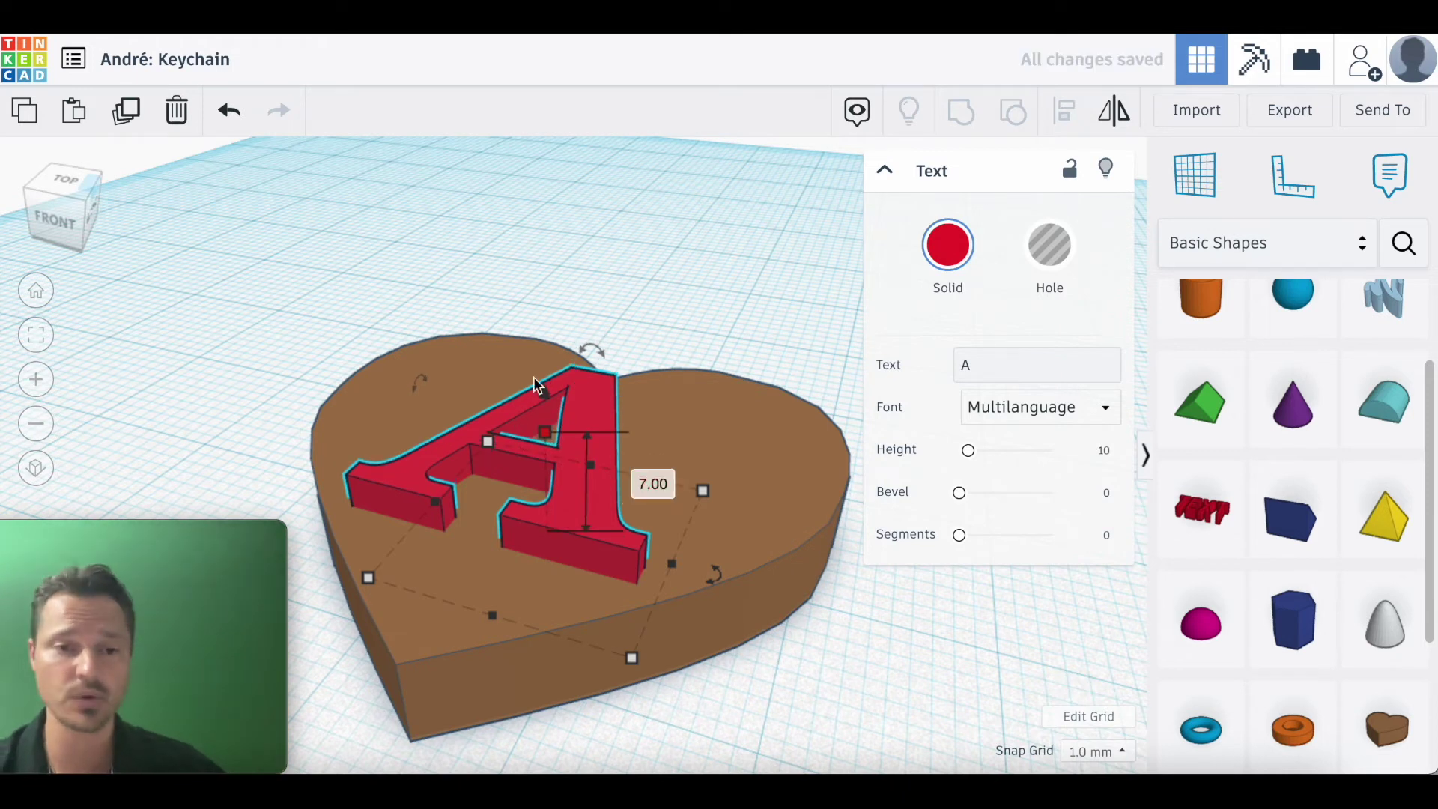
{"action": "left_click", "coordinate": [295, 292]}
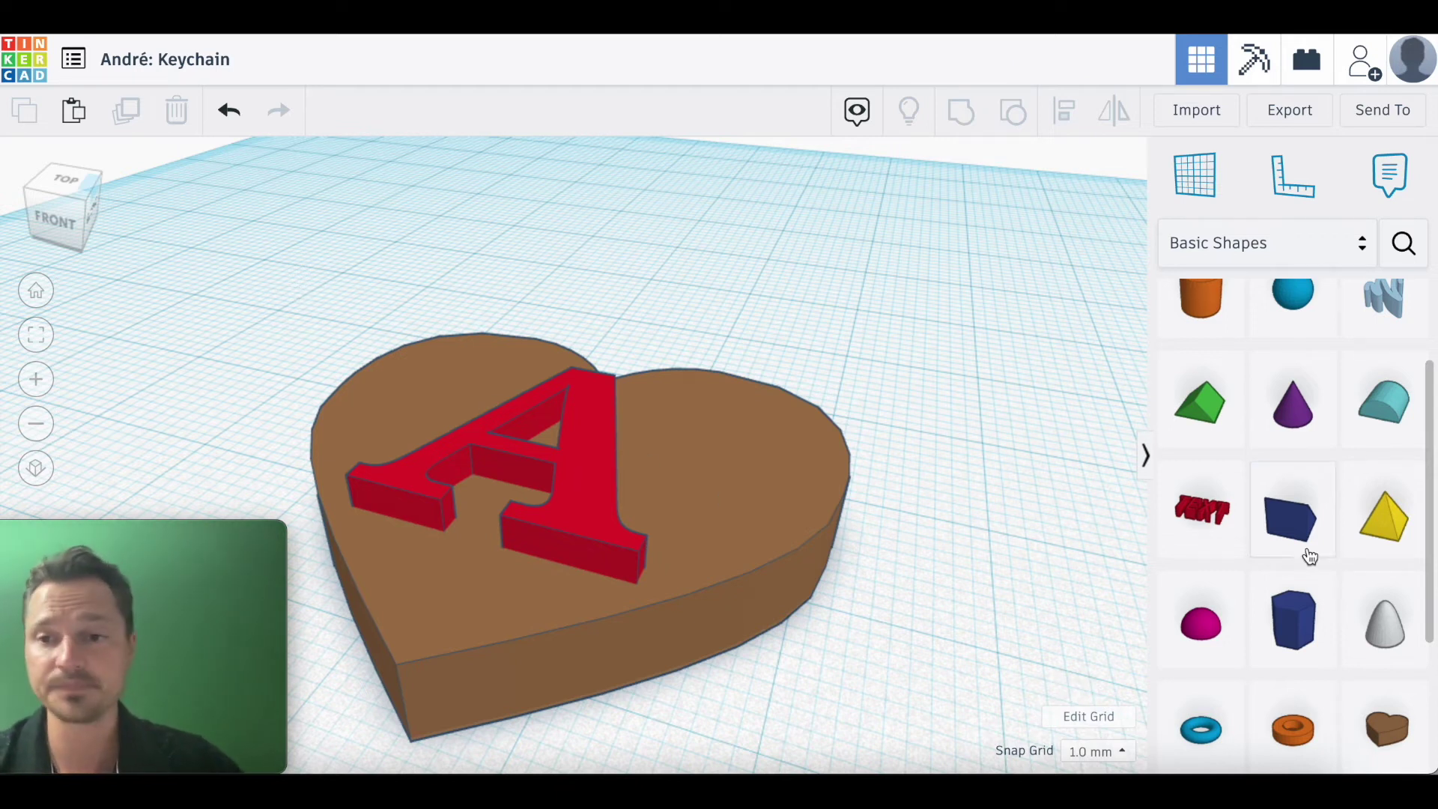
Step: Place a cylinder hole shape onto the heart
{"action": "scroll", "coordinate": [1281, 414], "scroll_direction": "up", "scroll_amount": 2}
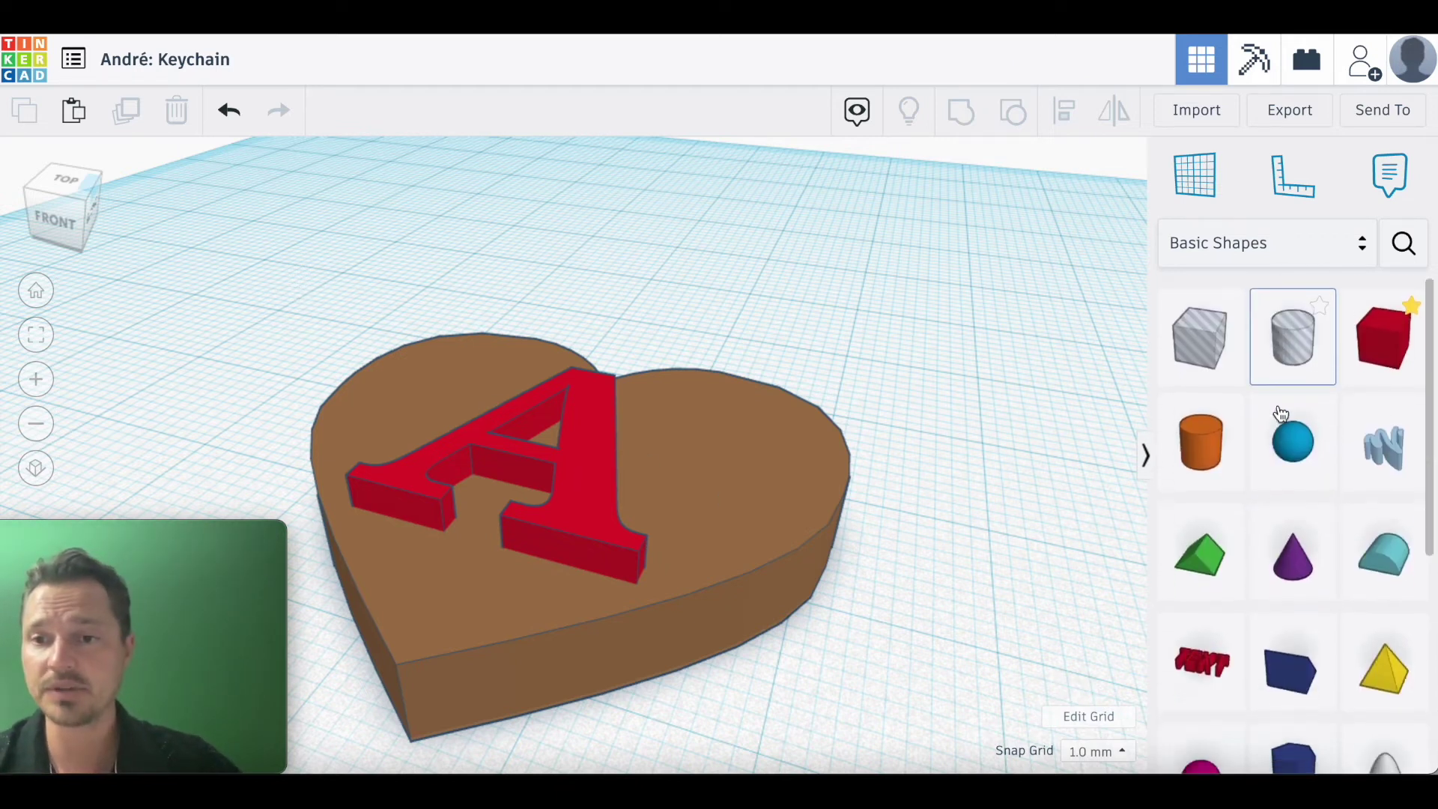
{"action": "left_click", "coordinate": [1295, 330]}
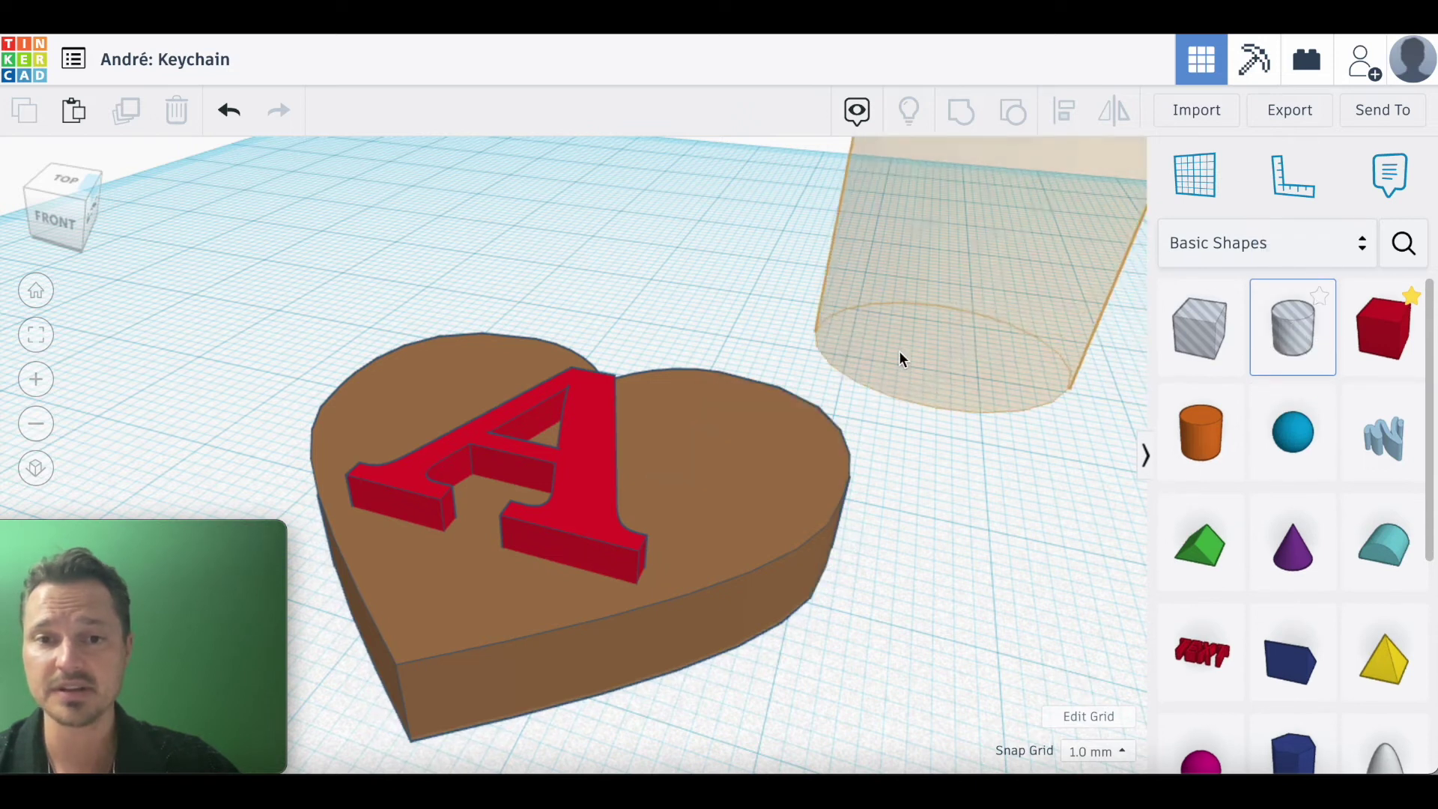
{"action": "left_click_drag", "start_coordinate": [900, 358], "coordinate": [746, 483]}
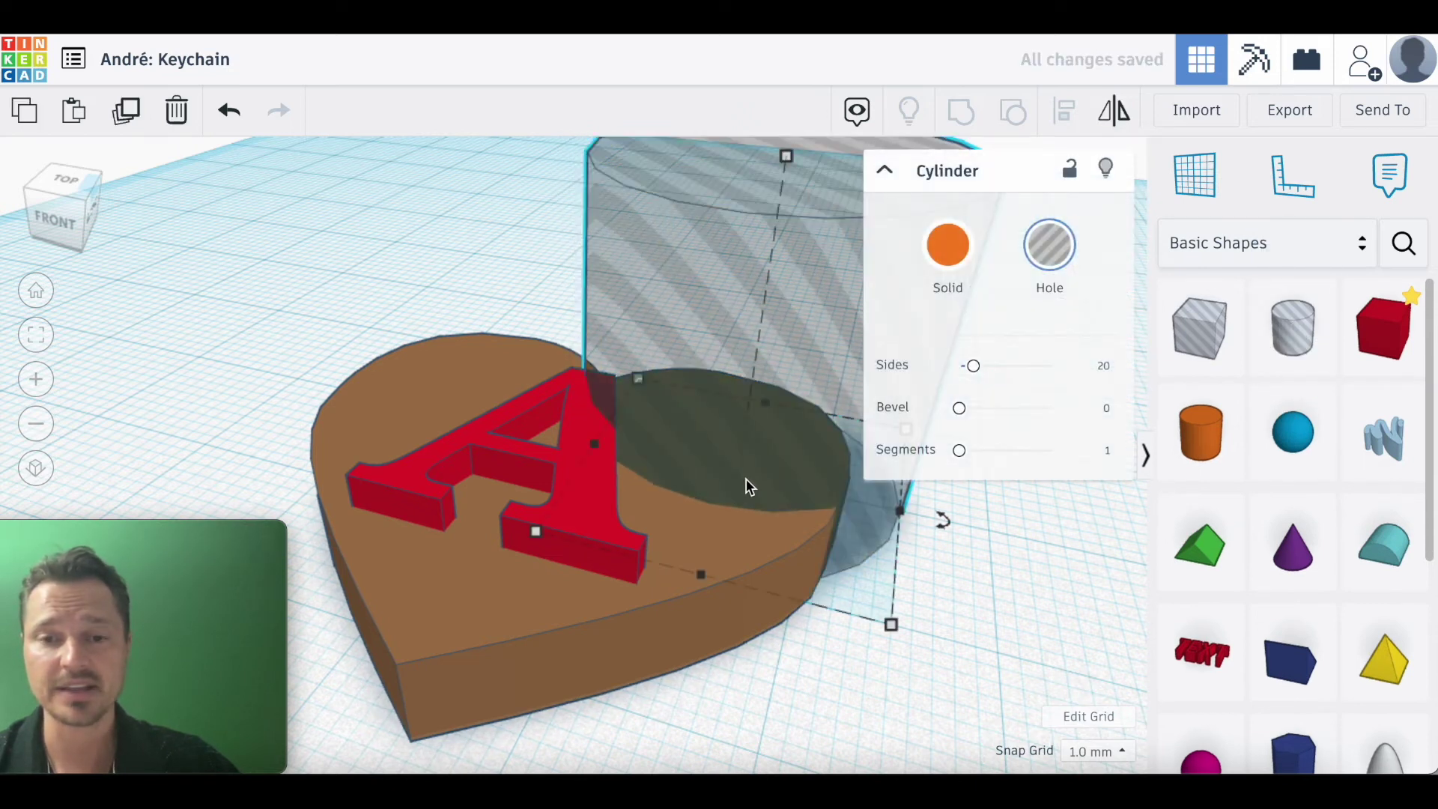
{"action": "mouse_move", "coordinate": [899, 623]}
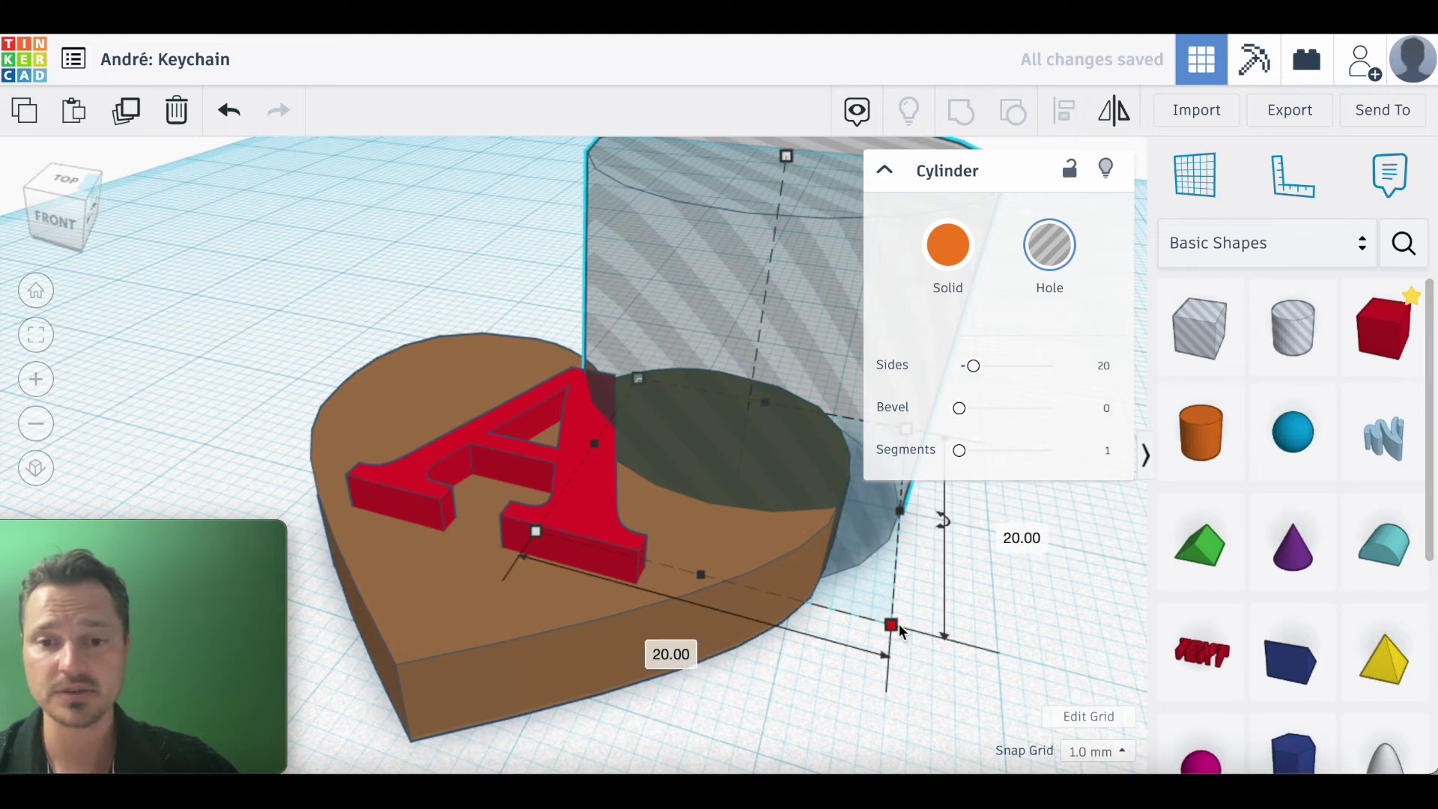
{"action": "left_click", "coordinate": [884, 169]}
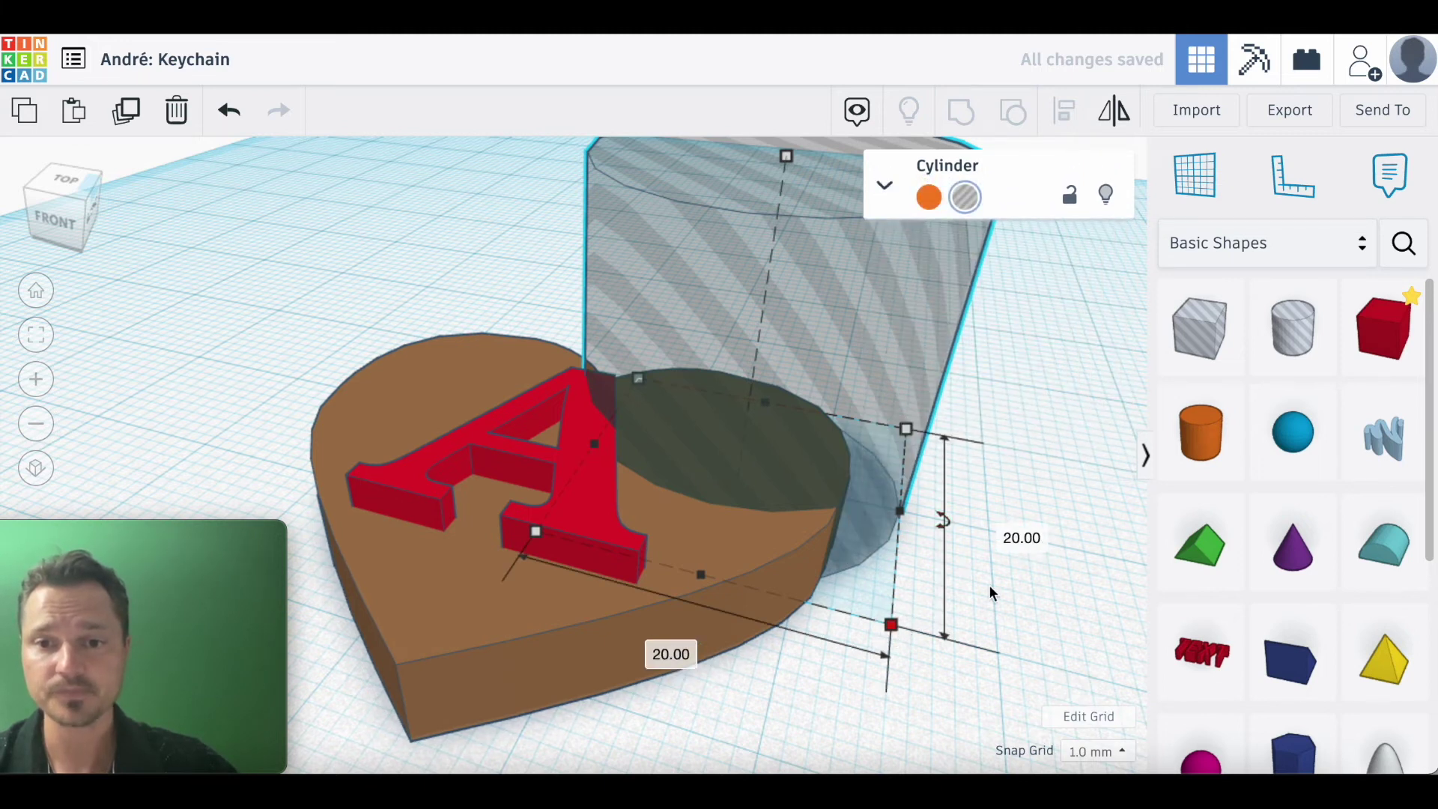
Step: Size the cylinder hole to 3 mm tall and 3.00 by 3.00 mm at the base
{"action": "left_click", "coordinate": [1013, 541]}
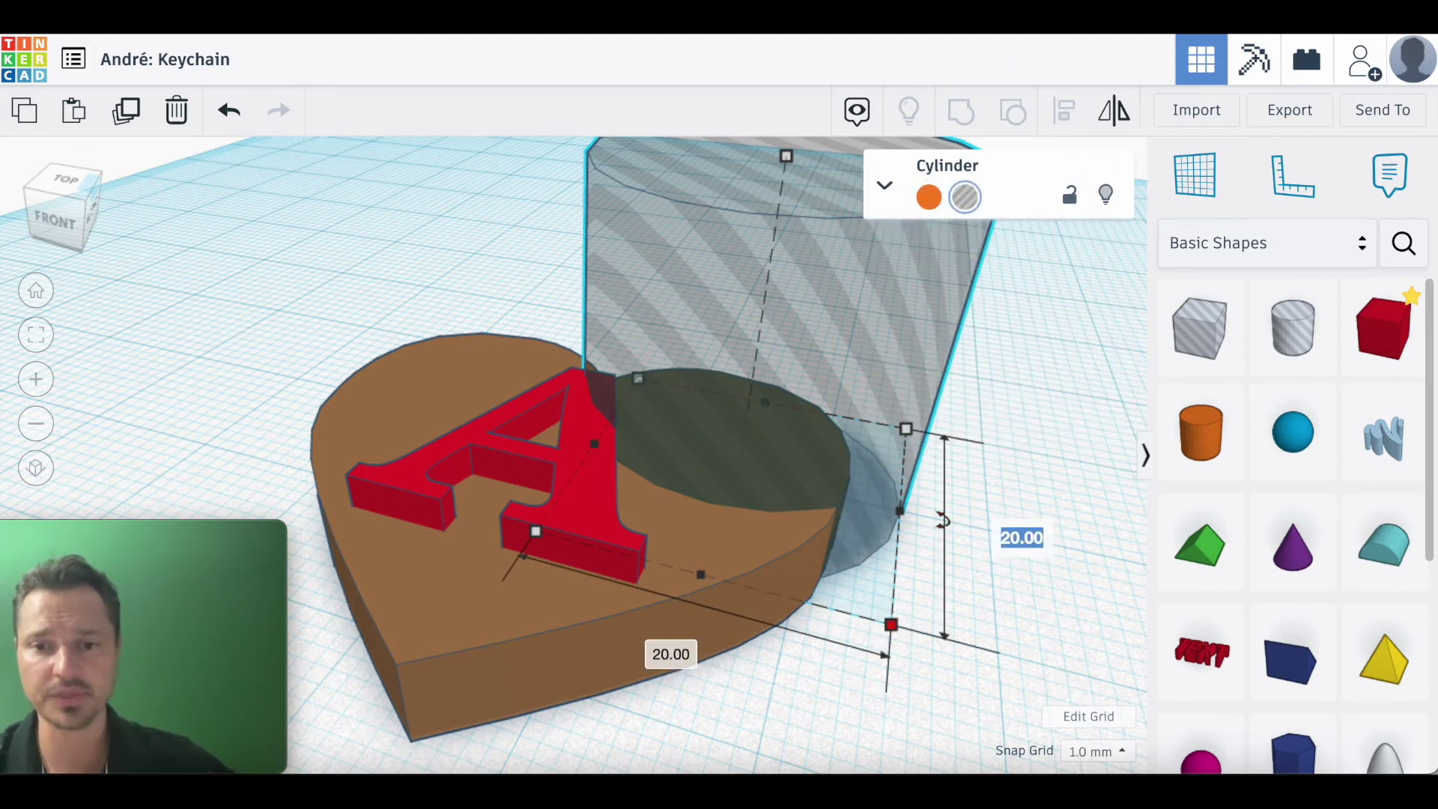
{"action": "type", "text": "3"}
{"action": "key", "text": "Return"}
{"action": "left_click", "coordinate": [737, 486]}
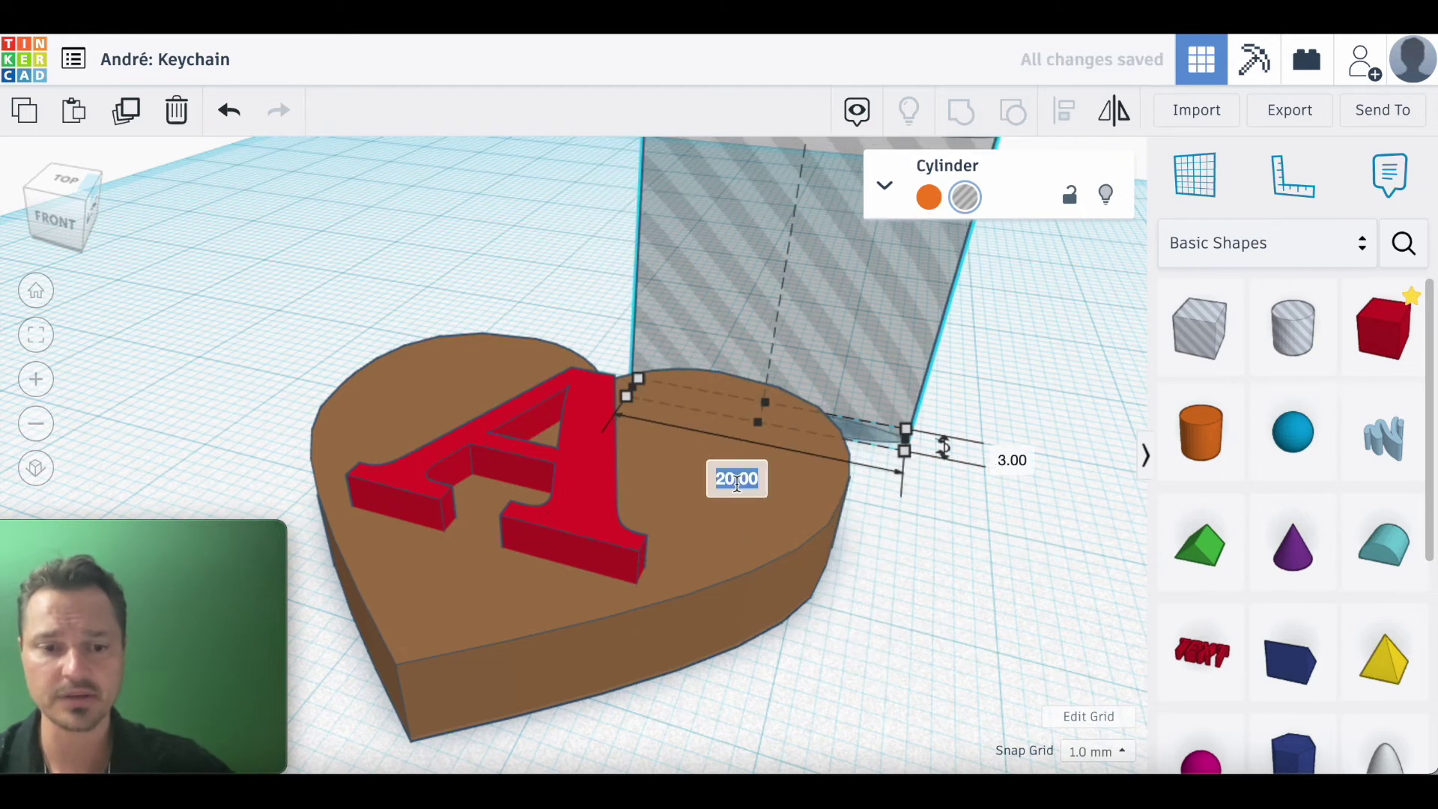
{"action": "type", "text": "3"}
{"action": "key", "text": "Return"}
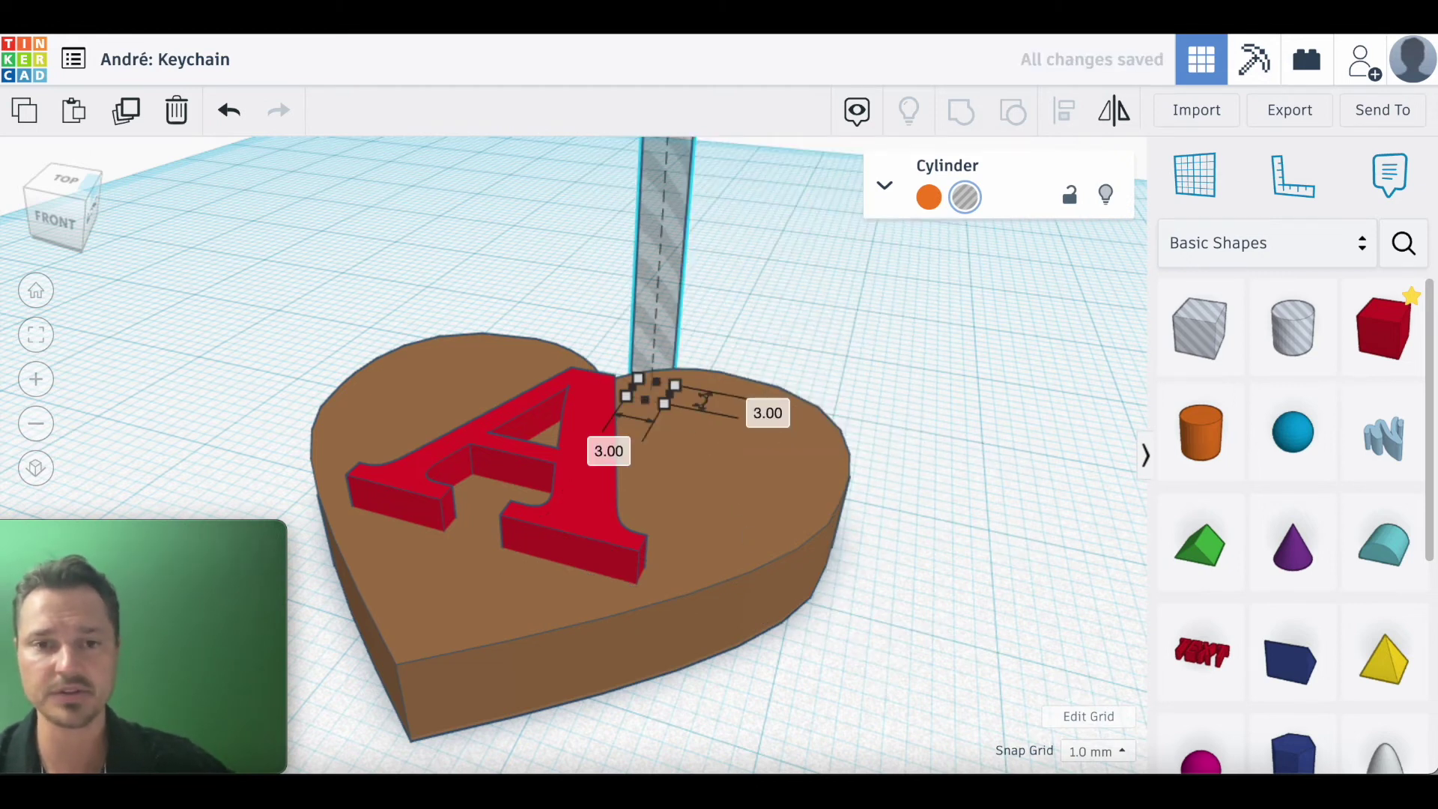
{"action": "left_click", "coordinate": [71, 179]}
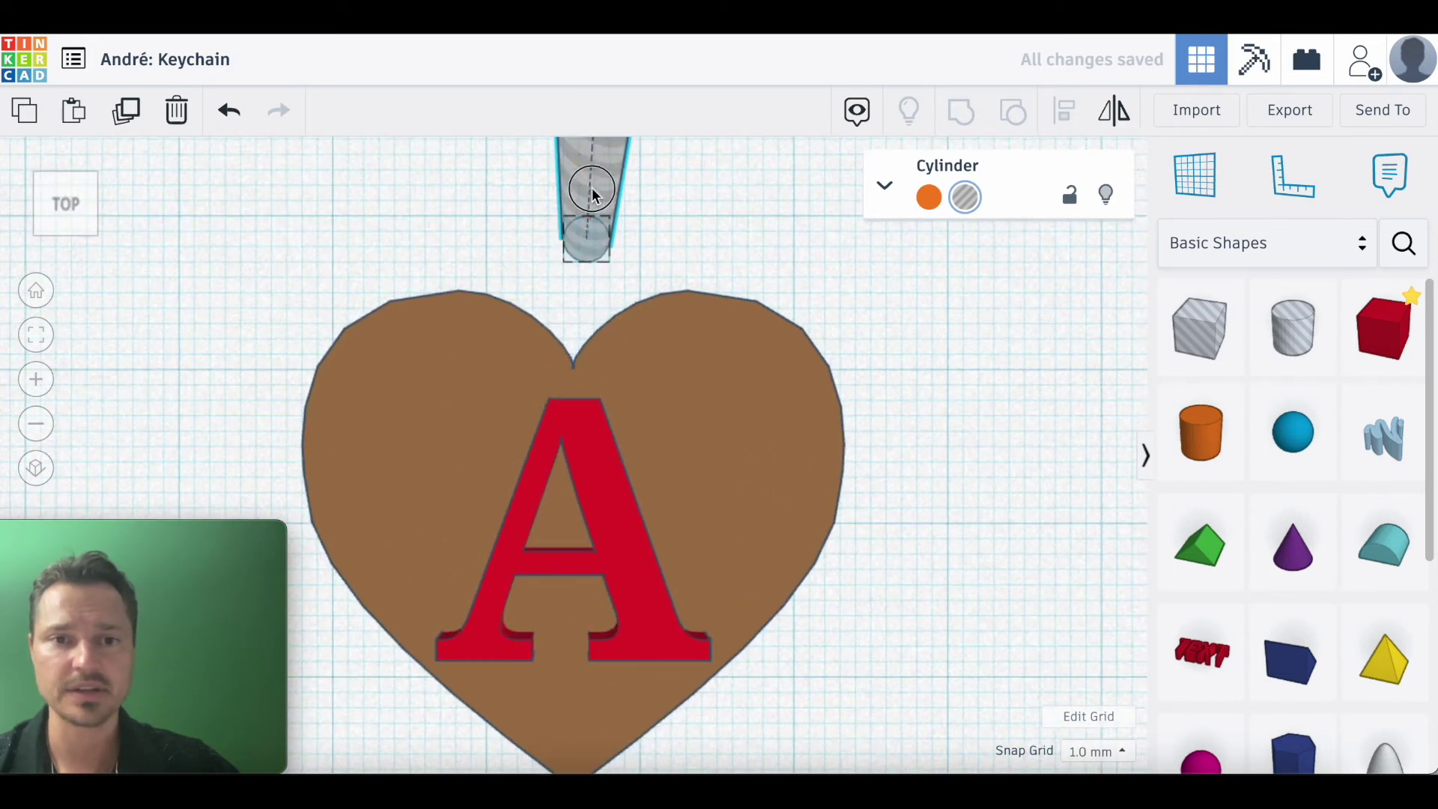
Step: Position the cylinder hole fully inside the heart's upper-right lobe, clear of the edge, using orthographic view
{"action": "left_click_drag", "start_coordinate": [589, 238], "coordinate": [776, 353]}
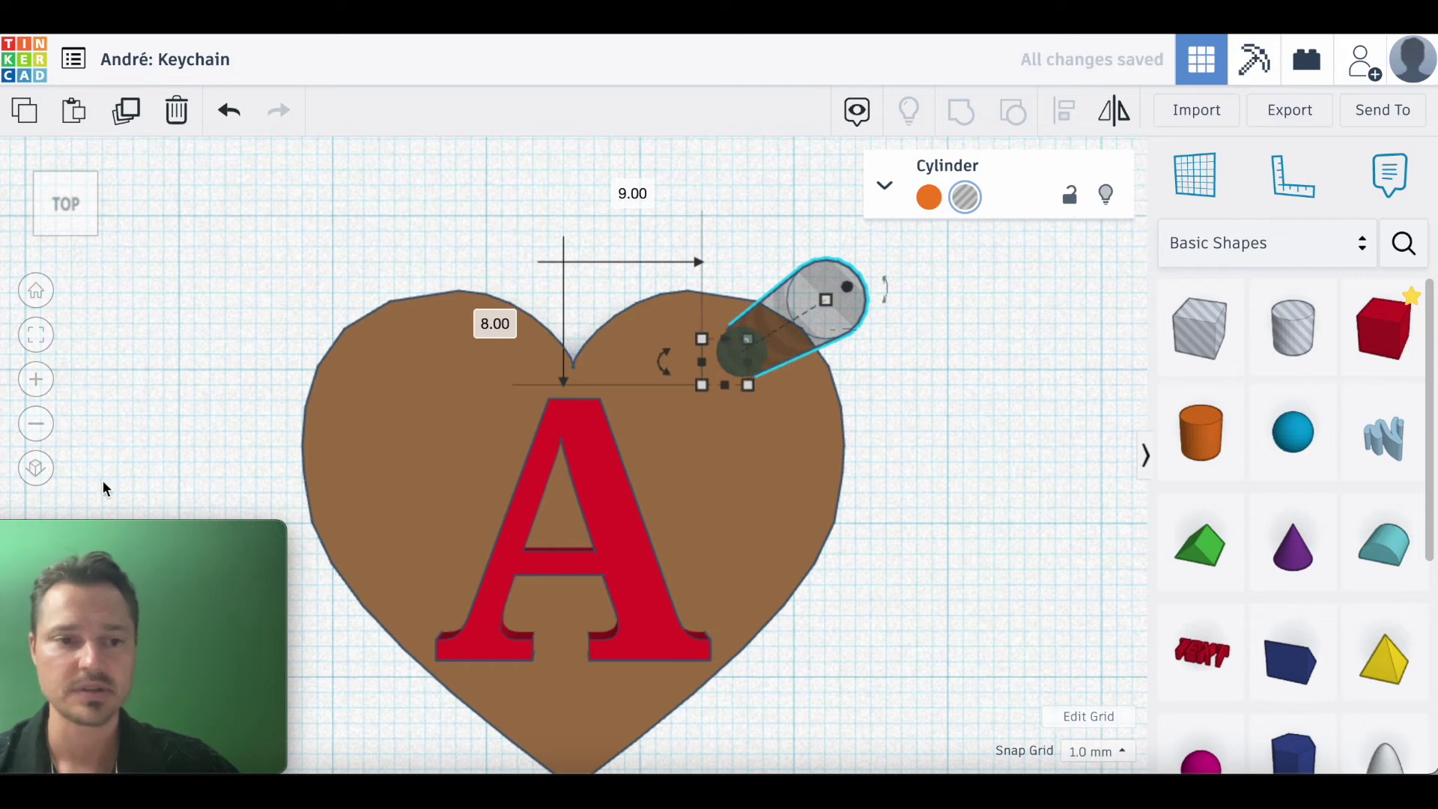
{"action": "left_click", "coordinate": [38, 473]}
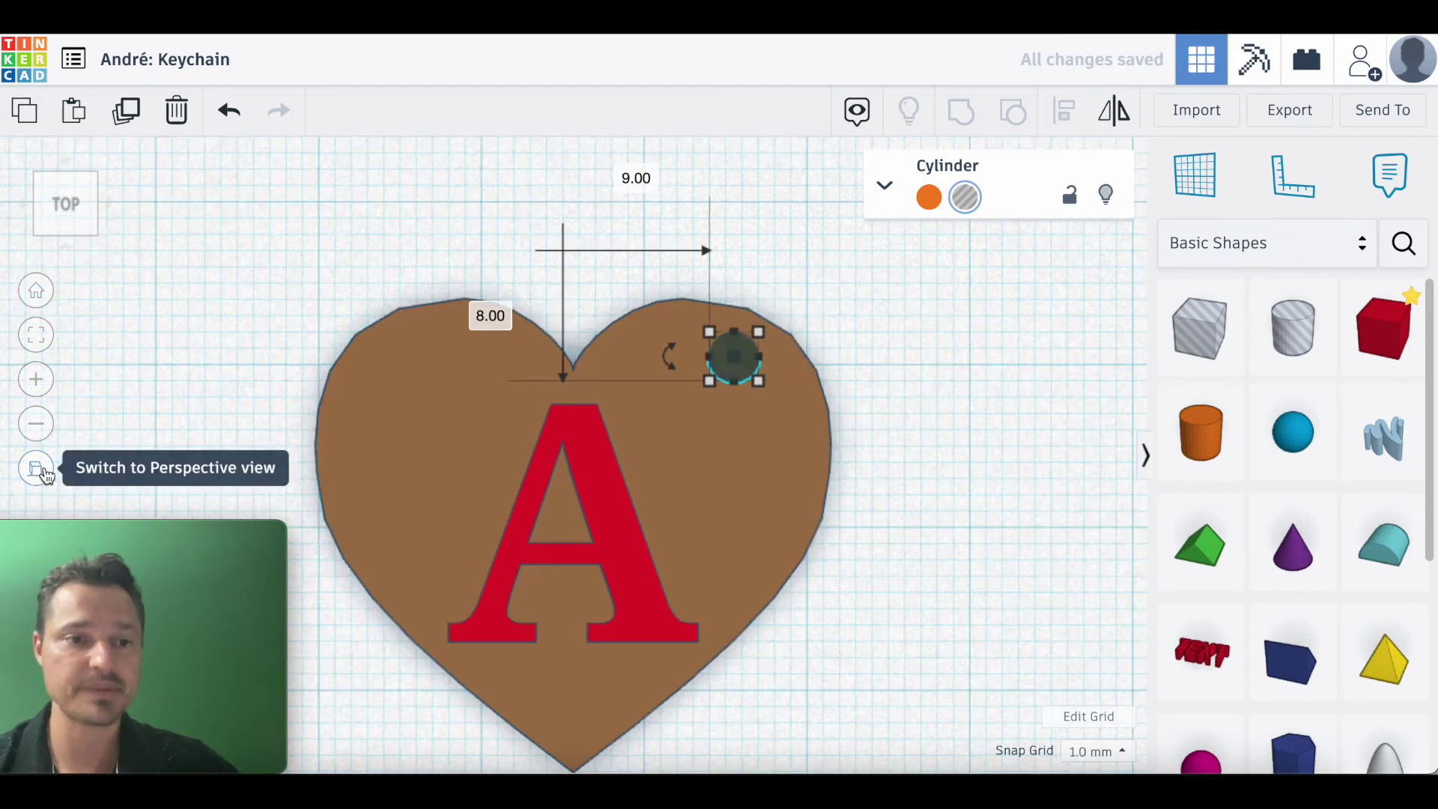
{"action": "scroll", "coordinate": [745, 359], "scroll_direction": "up", "scroll_amount": 3}
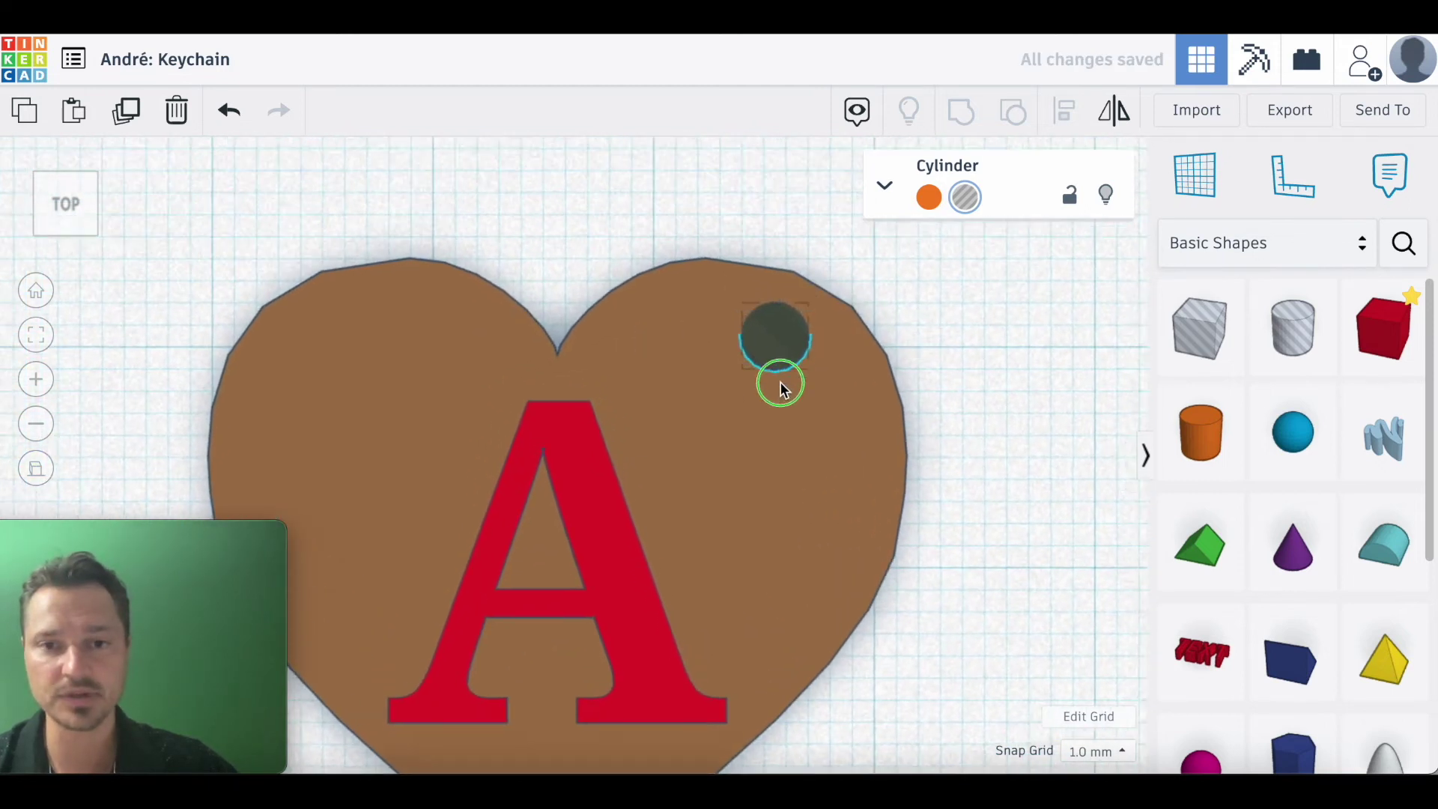
{"action": "scroll", "coordinate": [694, 381], "scroll_direction": "up", "scroll_amount": 2}
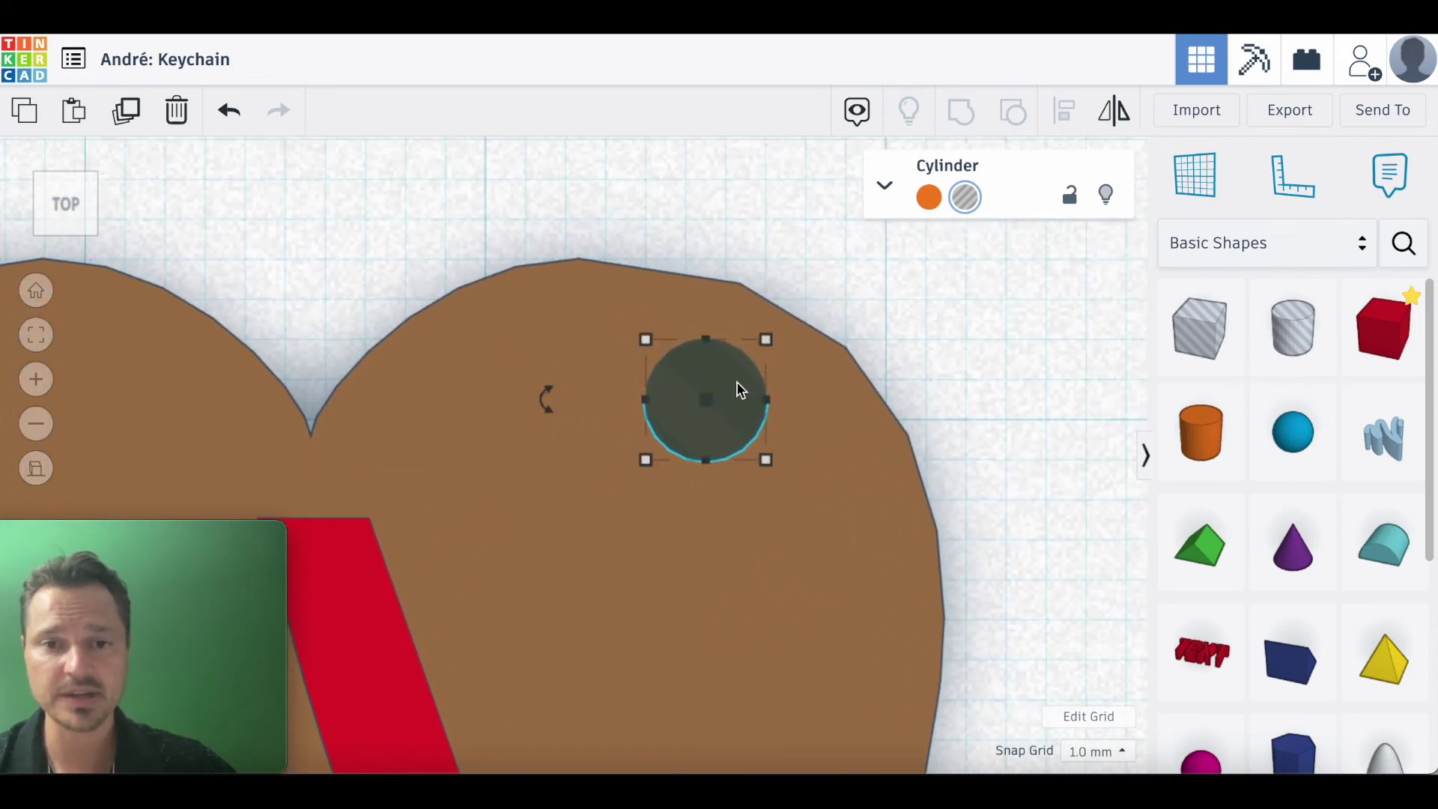
{"action": "left_click_drag", "start_coordinate": [736, 381], "coordinate": [747, 351]}
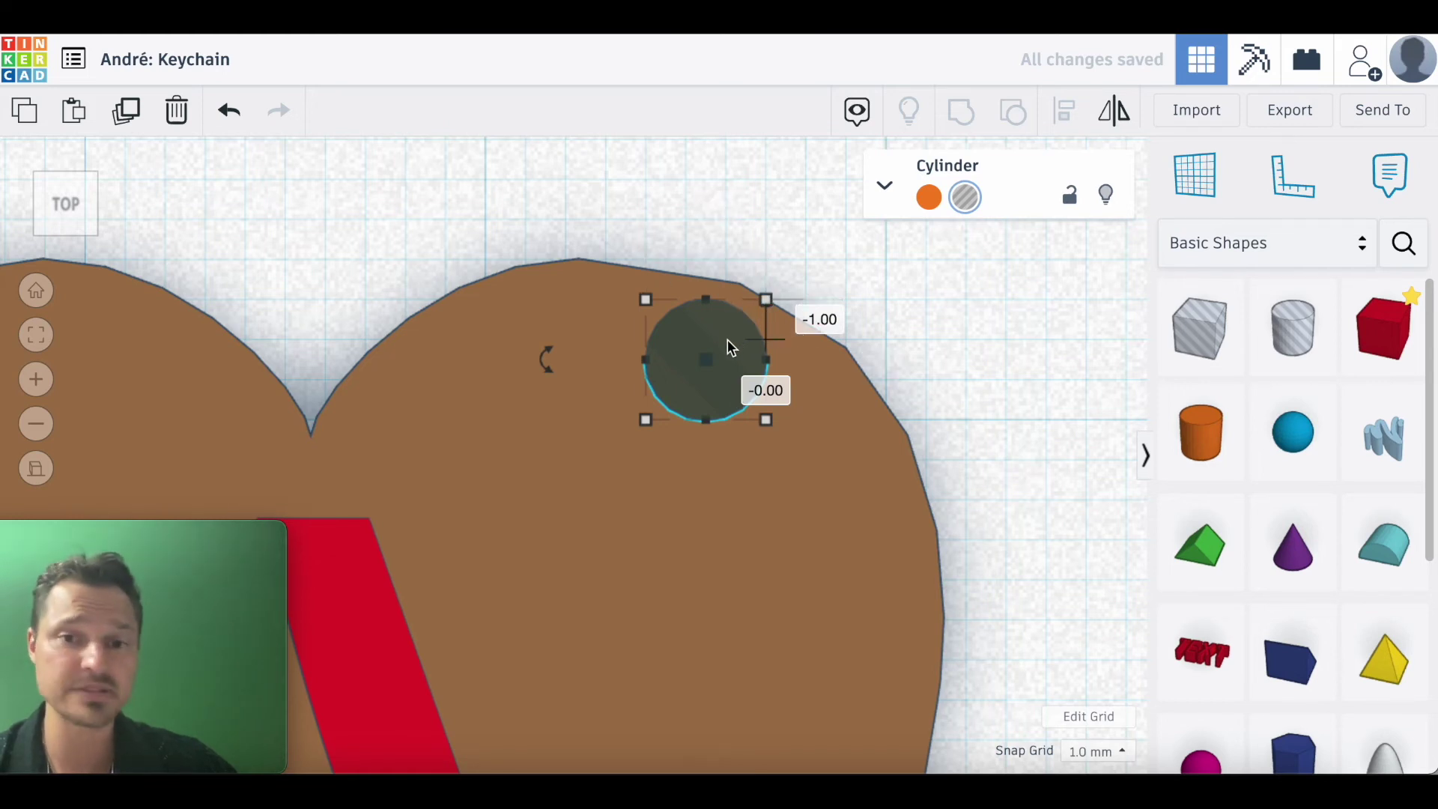
{"action": "left_click_drag", "start_coordinate": [739, 343], "coordinate": [737, 412]}
{"action": "left_click", "coordinate": [941, 331]}
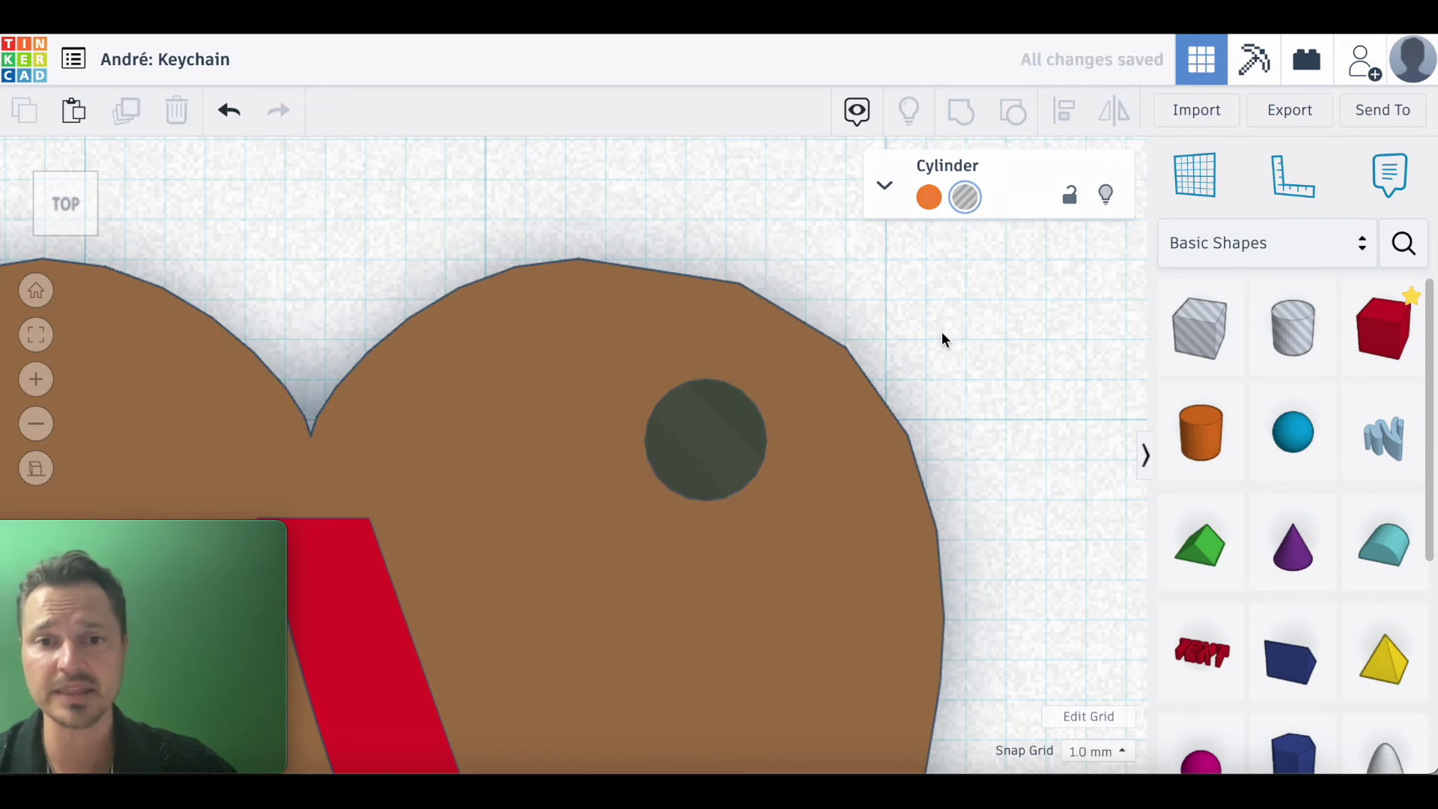
{"action": "scroll", "coordinate": [927, 327], "scroll_direction": "down", "scroll_amount": 5}
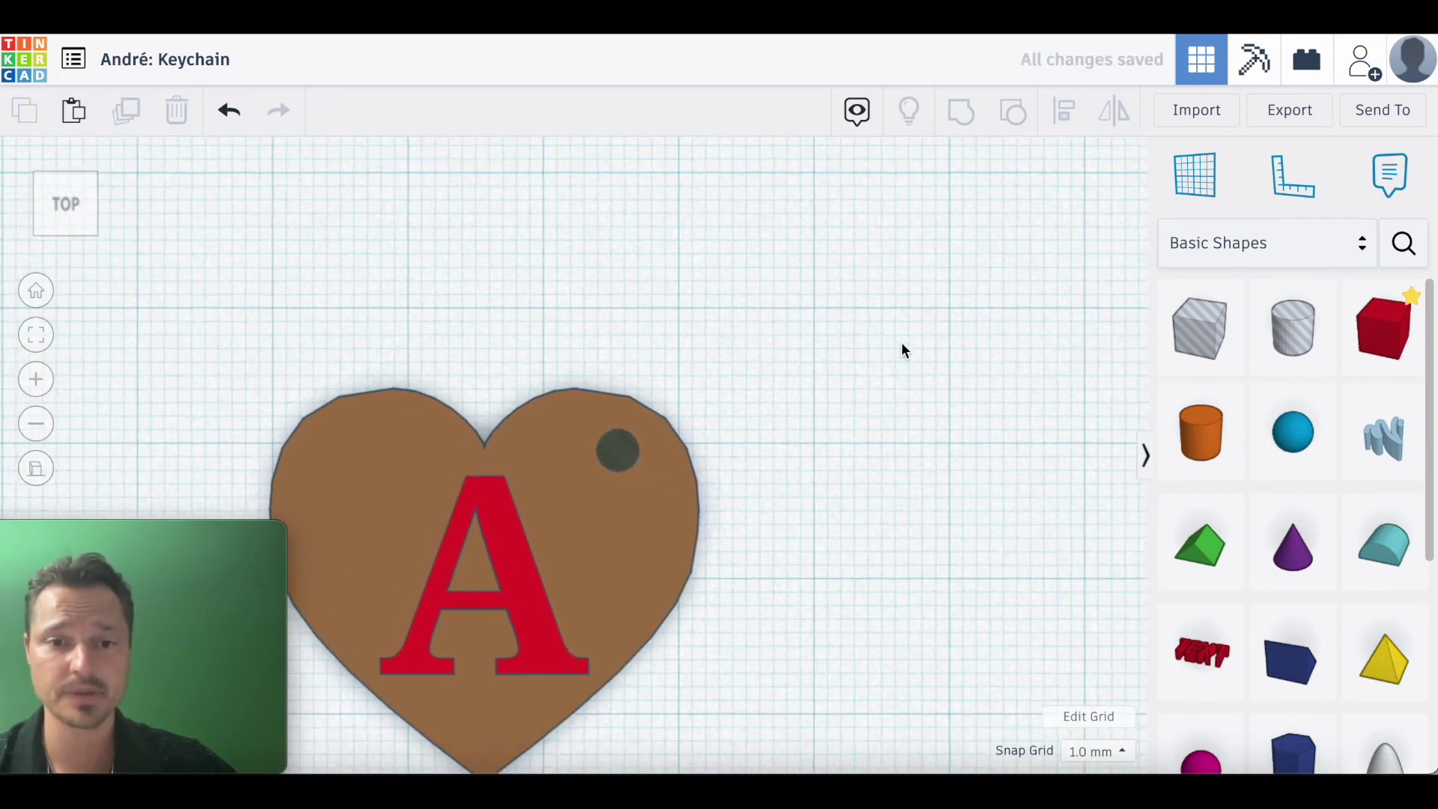
{"action": "right_click_drag", "start_coordinate": [811, 495], "coordinate": [607, 311]}
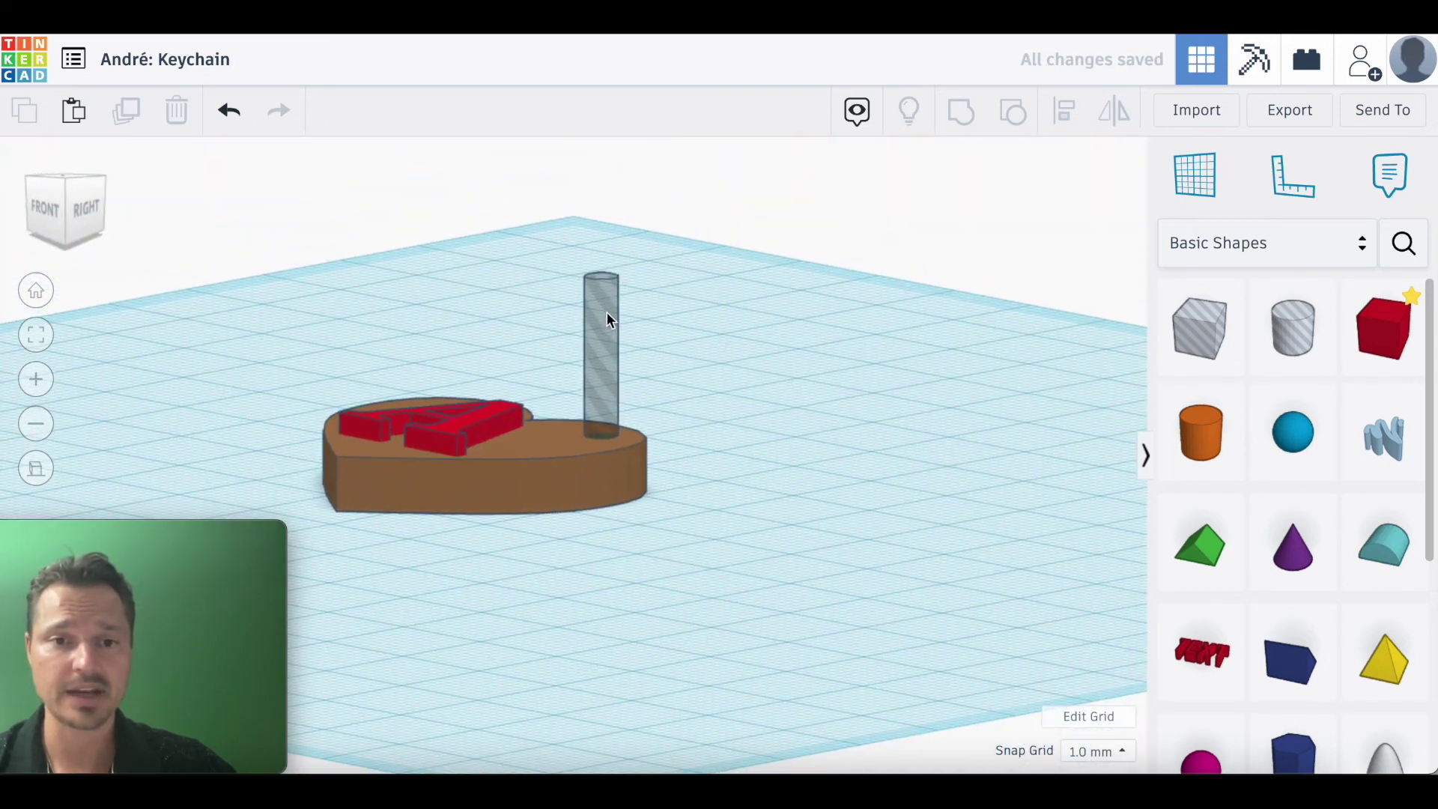
{"action": "left_click", "coordinate": [603, 305]}
{"action": "mouse_move", "coordinate": [622, 485]}
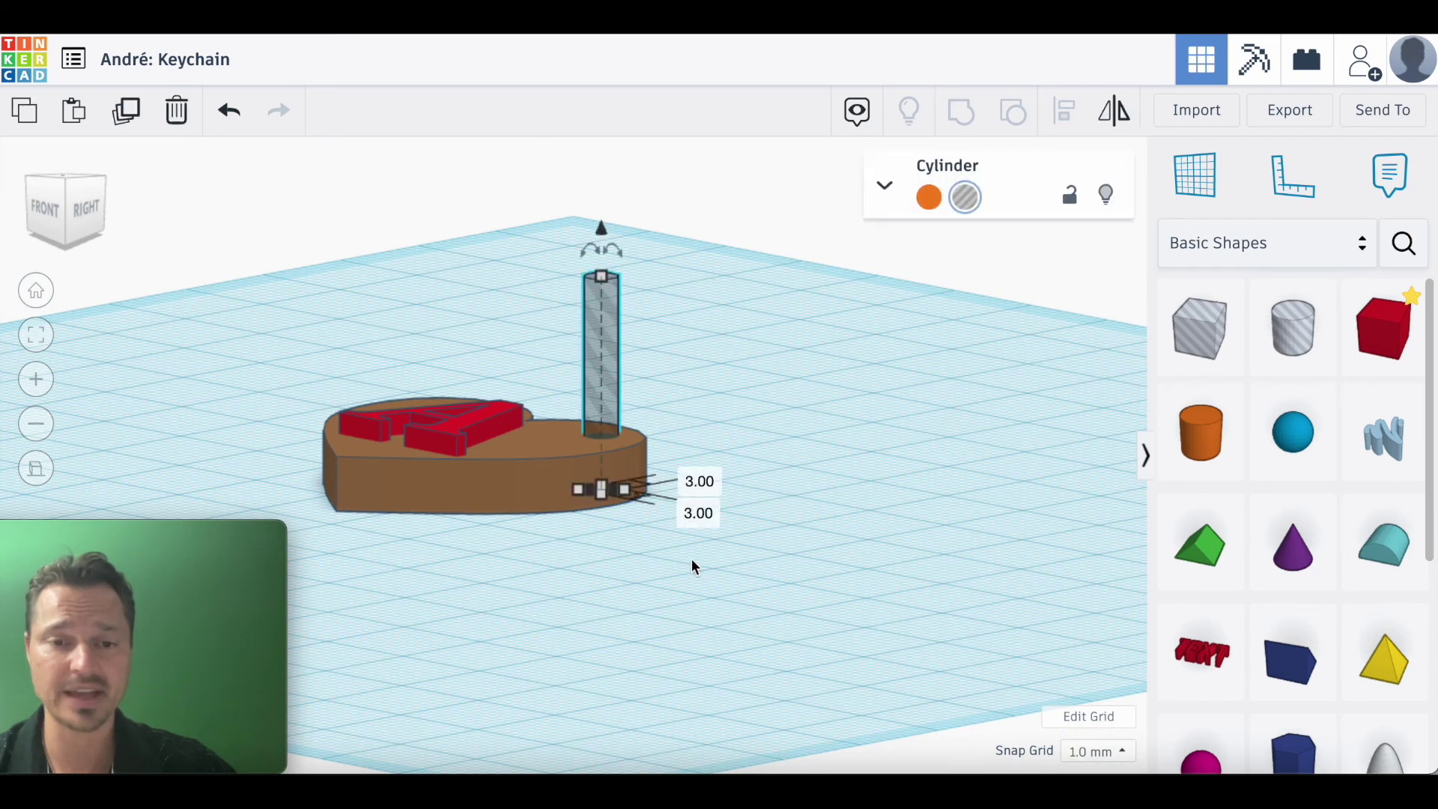
{"action": "right_click_drag", "start_coordinate": [655, 564], "coordinate": [610, 460]}
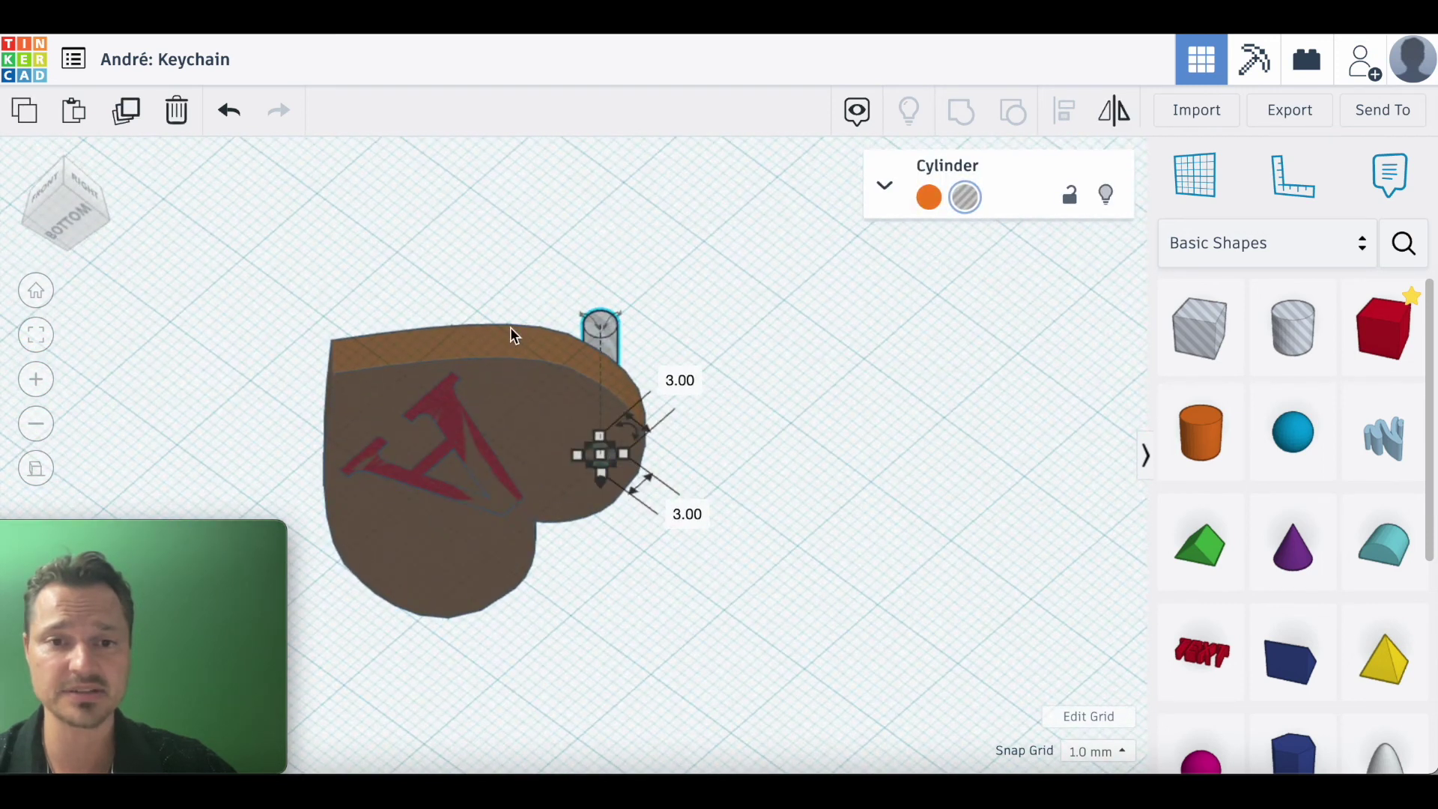
{"action": "right_click_drag", "start_coordinate": [510, 327], "coordinate": [616, 587]}
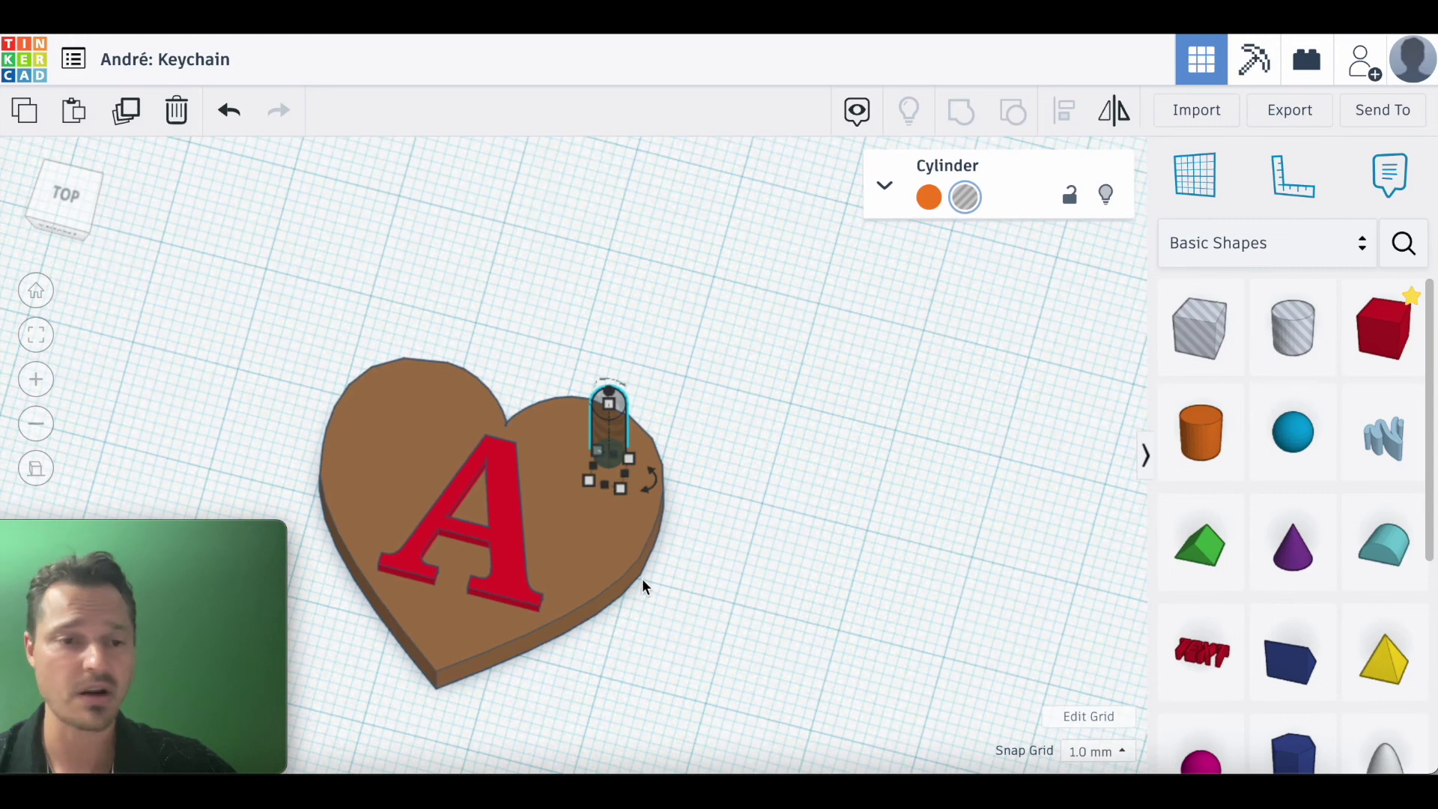
{"action": "left_click_drag", "start_coordinate": [268, 264], "coordinate": [739, 710]}
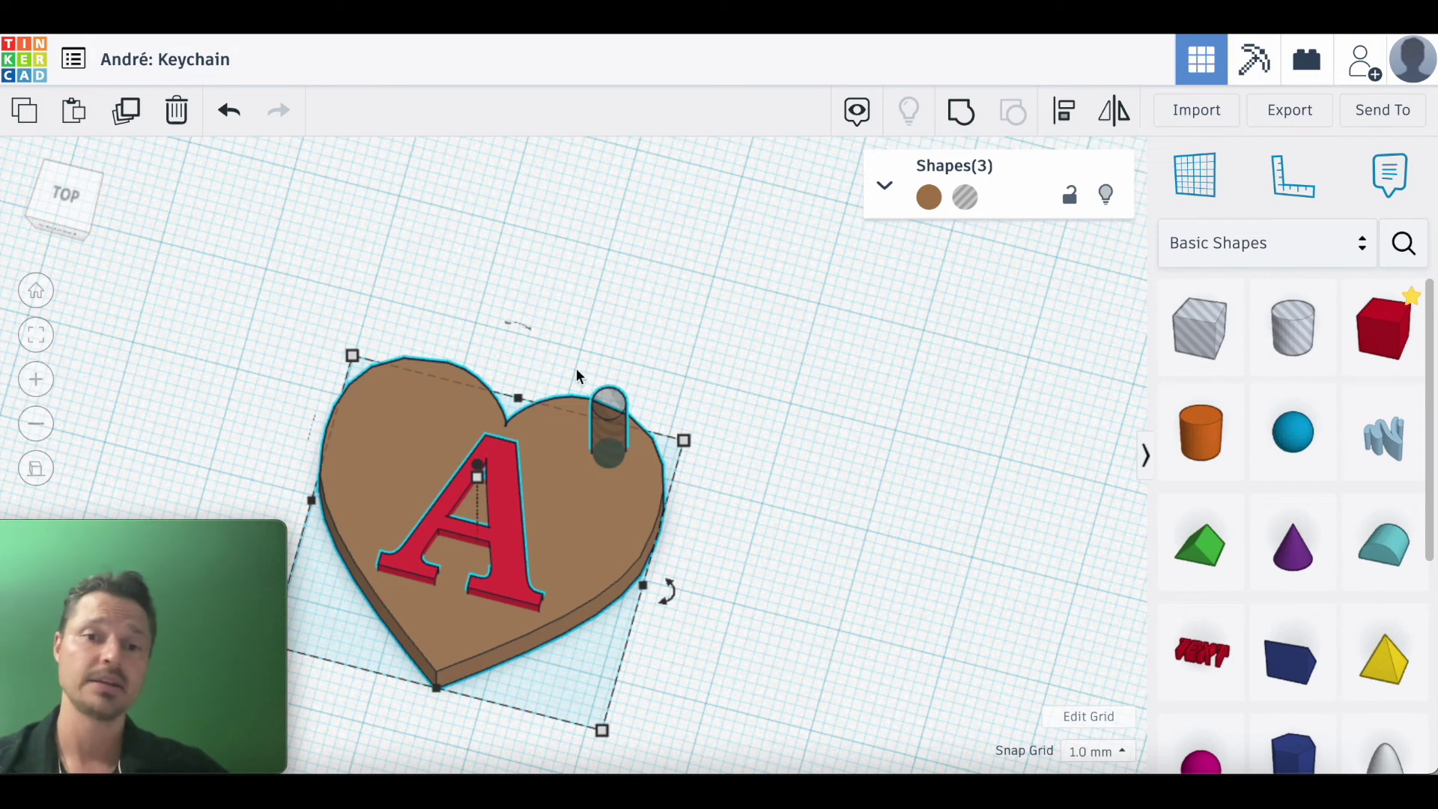
Step: Group the heart, letter A and cylinder hole into one keychain with the hole cut through
{"action": "left_click", "coordinate": [958, 115]}
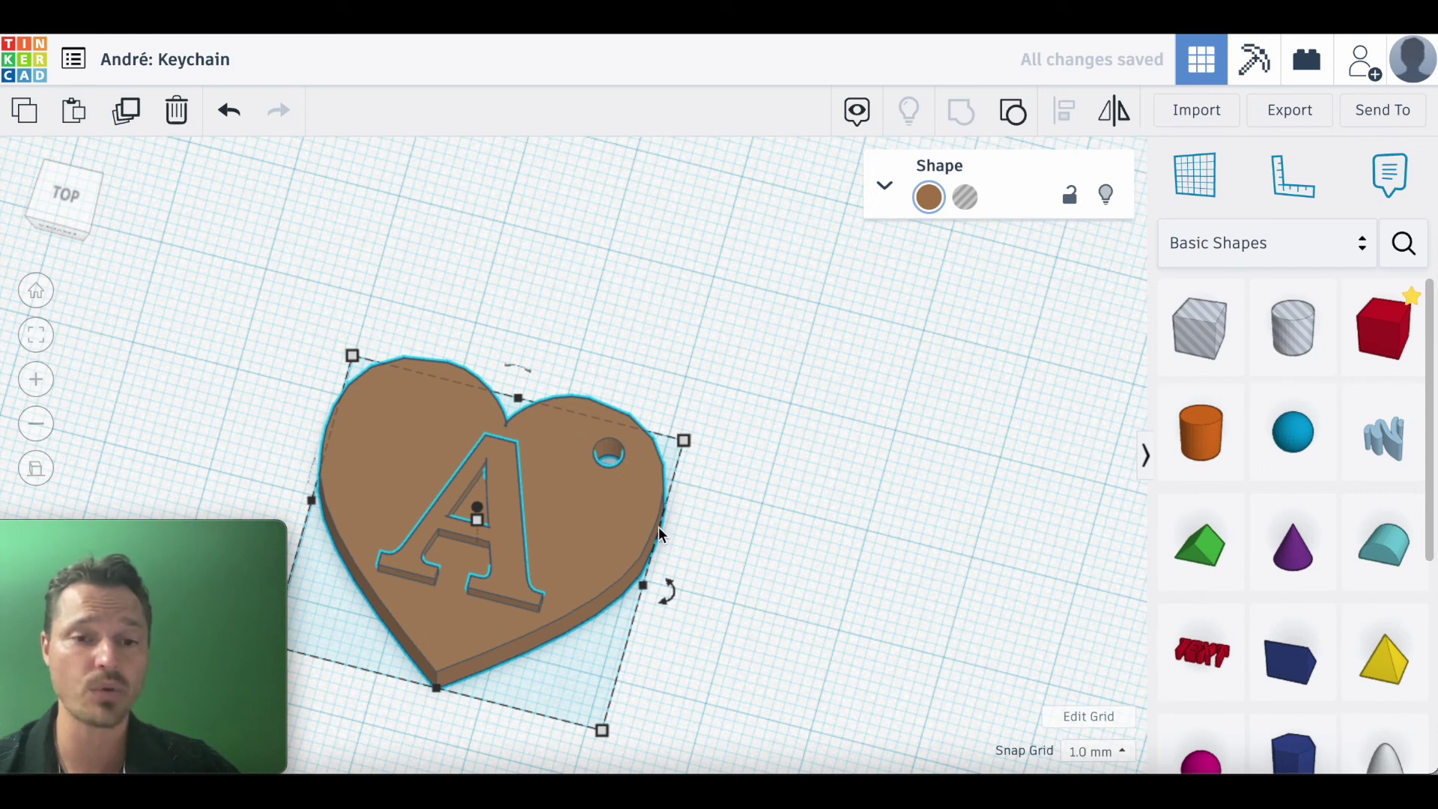
{"action": "left_click", "coordinate": [643, 335]}
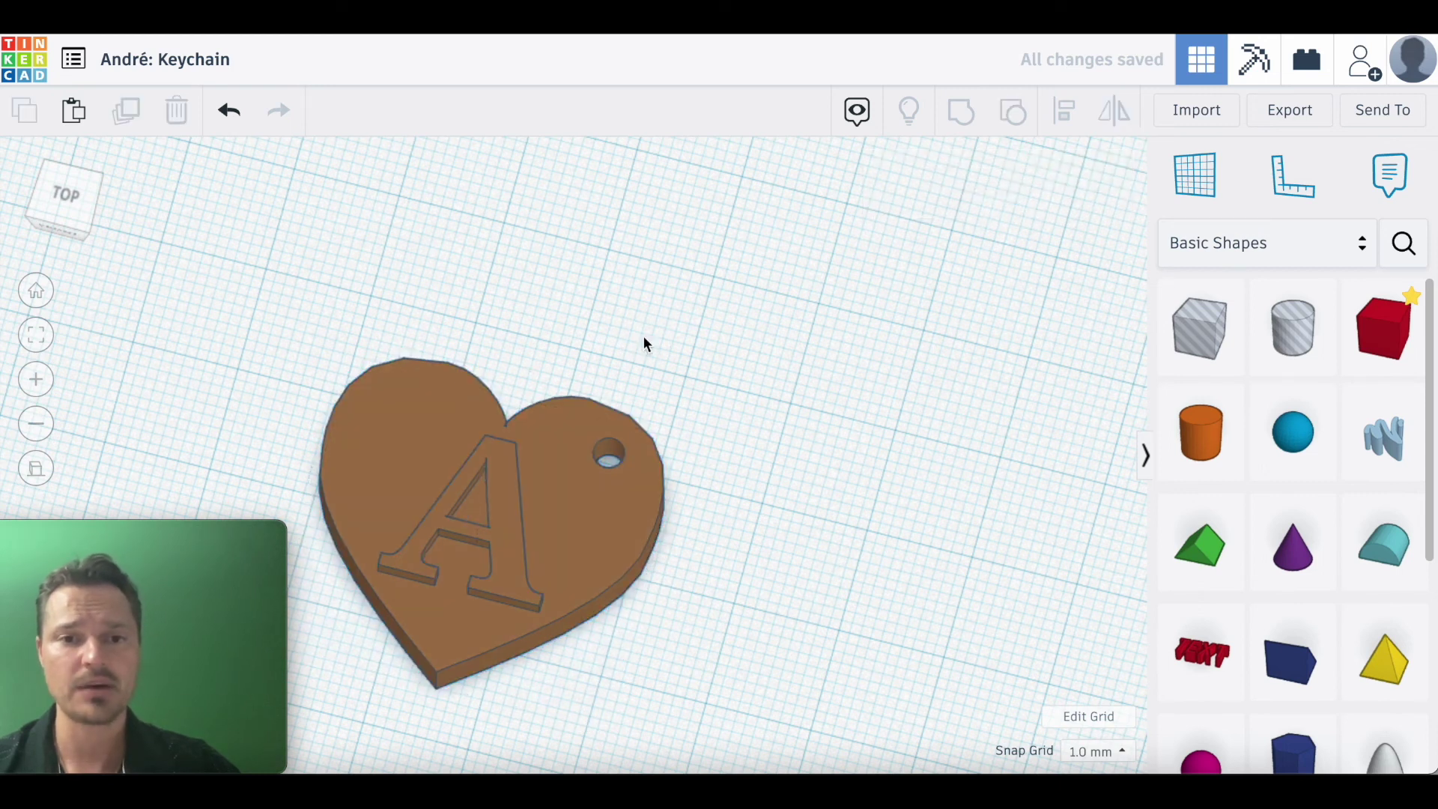
{"action": "middle_click_drag", "start_coordinate": [627, 536], "coordinate": [784, 470]}
{"action": "left_click", "coordinate": [678, 429]}
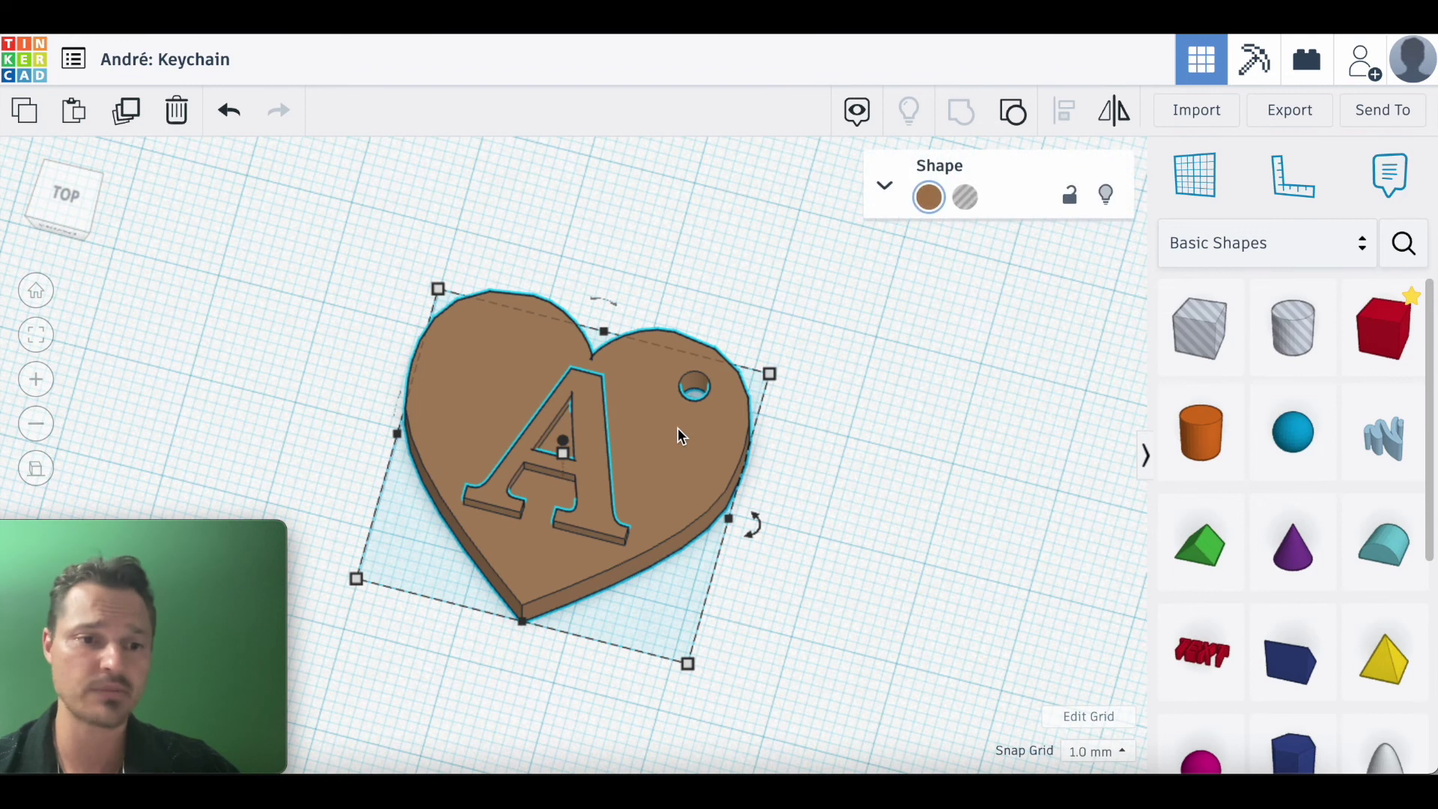
Step: Recolour the grouped keychain from brown to red and check it in perspective view
{"action": "left_click", "coordinate": [929, 197]}
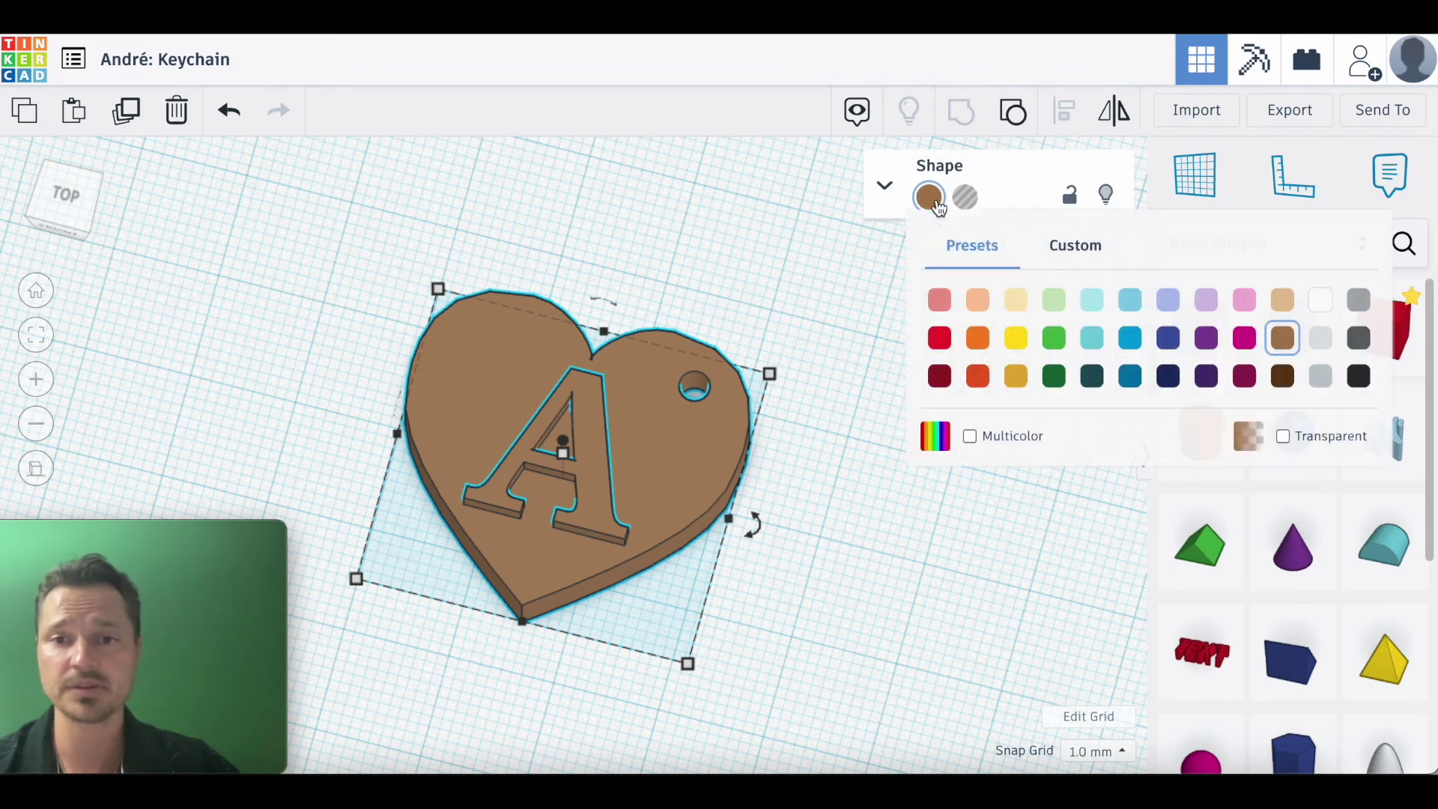
{"action": "left_click", "coordinate": [941, 338]}
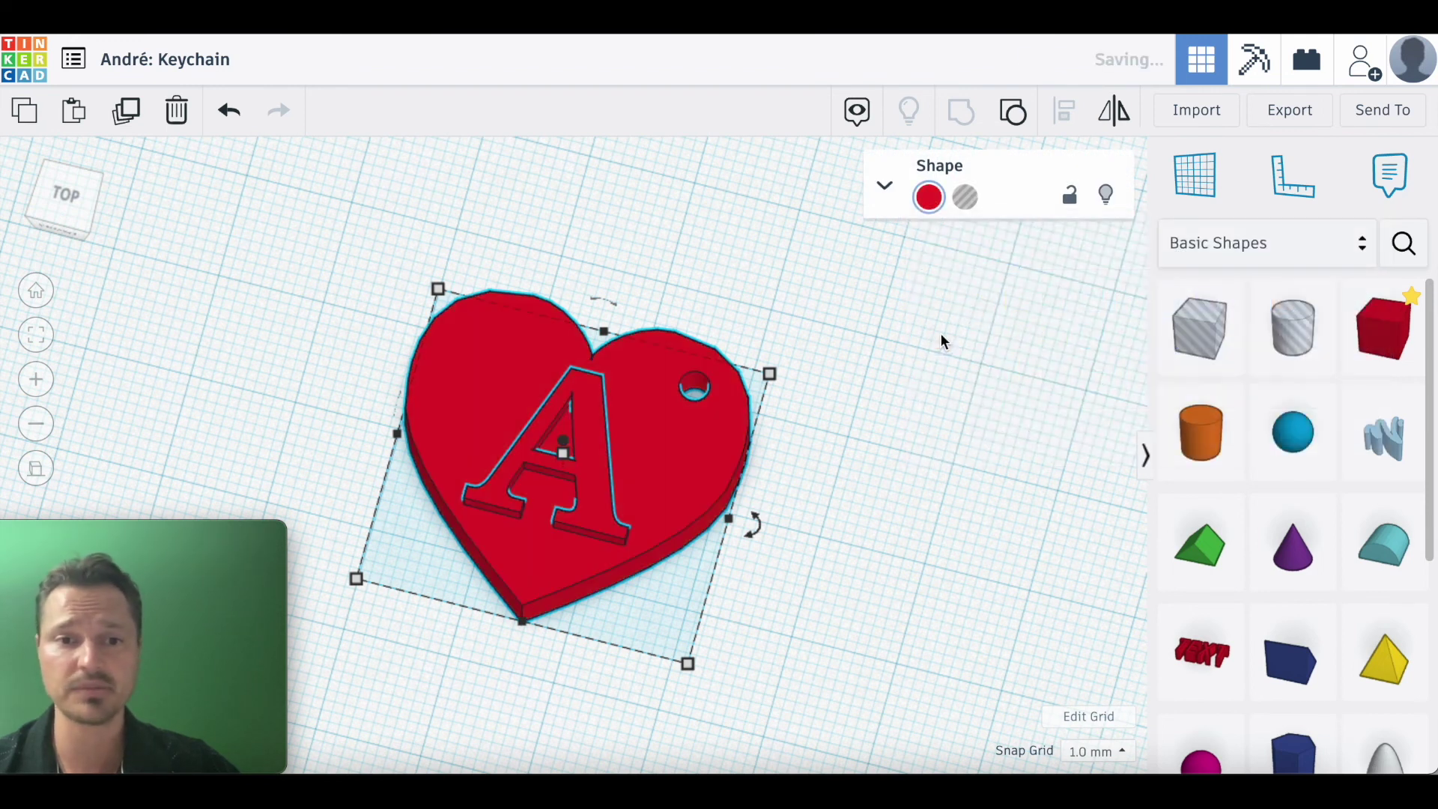
{"action": "left_click", "coordinate": [815, 587]}
{"action": "right_click_drag", "start_coordinate": [568, 550], "coordinate": [456, 477]}
{"action": "left_click", "coordinate": [36, 468]}
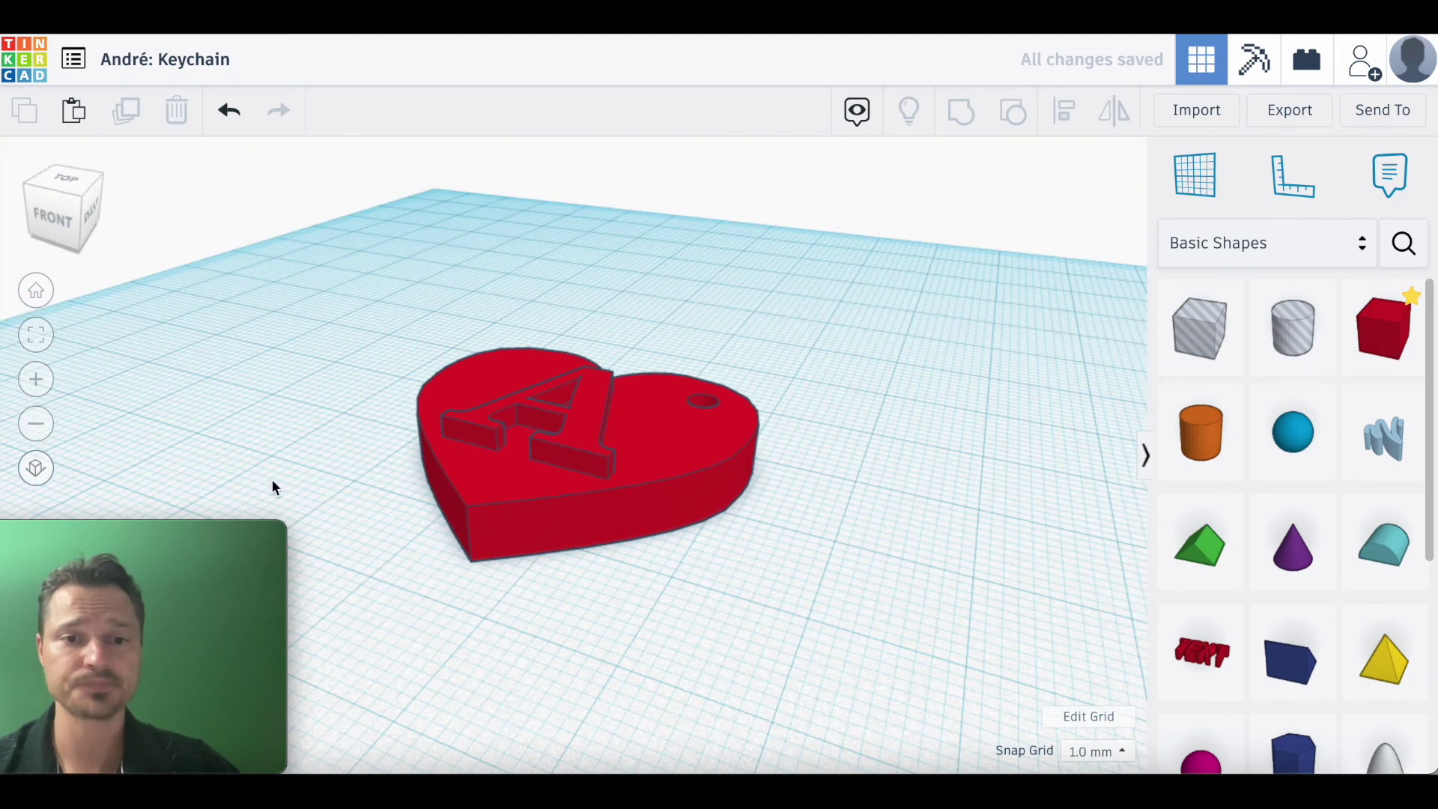
{"action": "right_click_drag", "start_coordinate": [567, 498], "coordinate": [608, 508]}
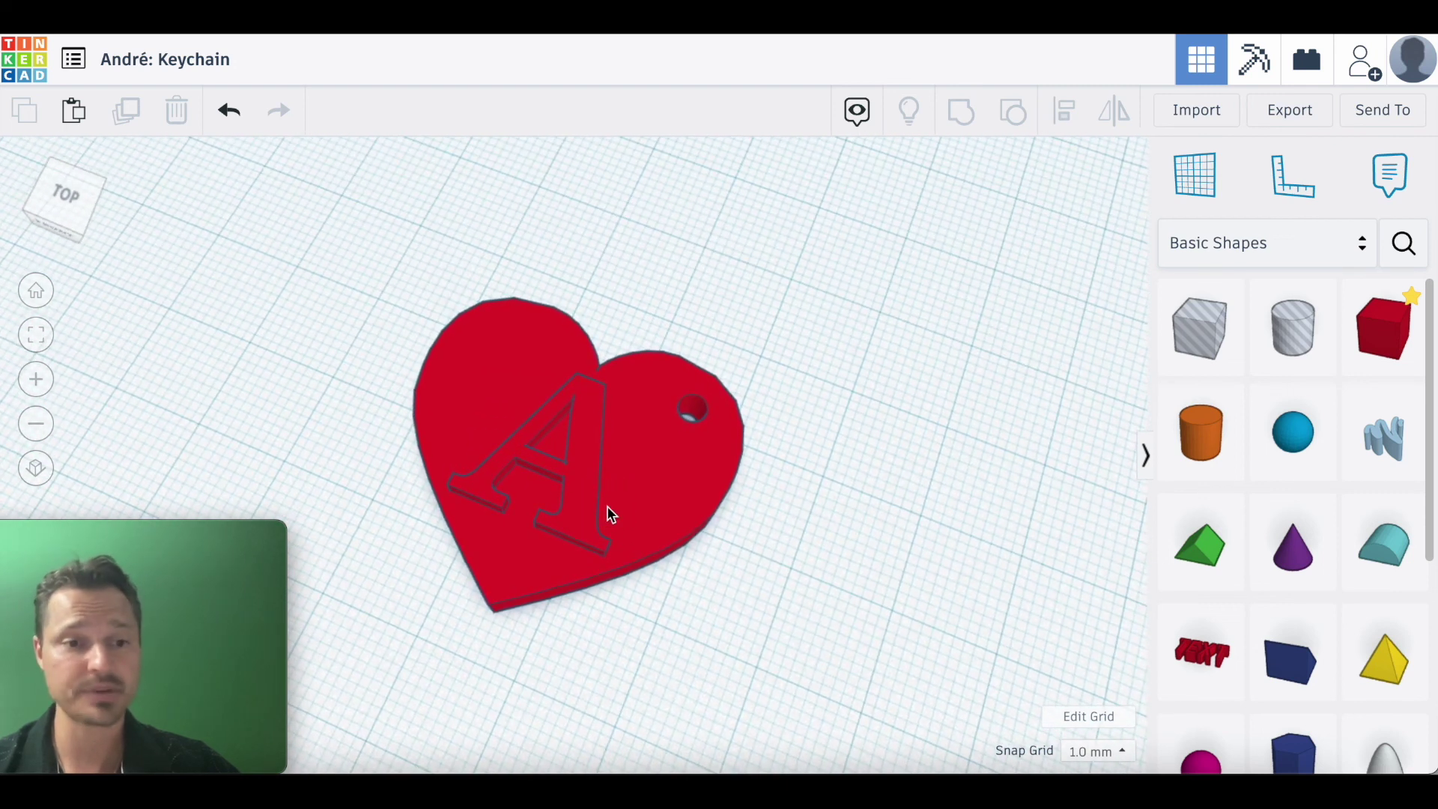
{"action": "left_click", "coordinate": [602, 432]}
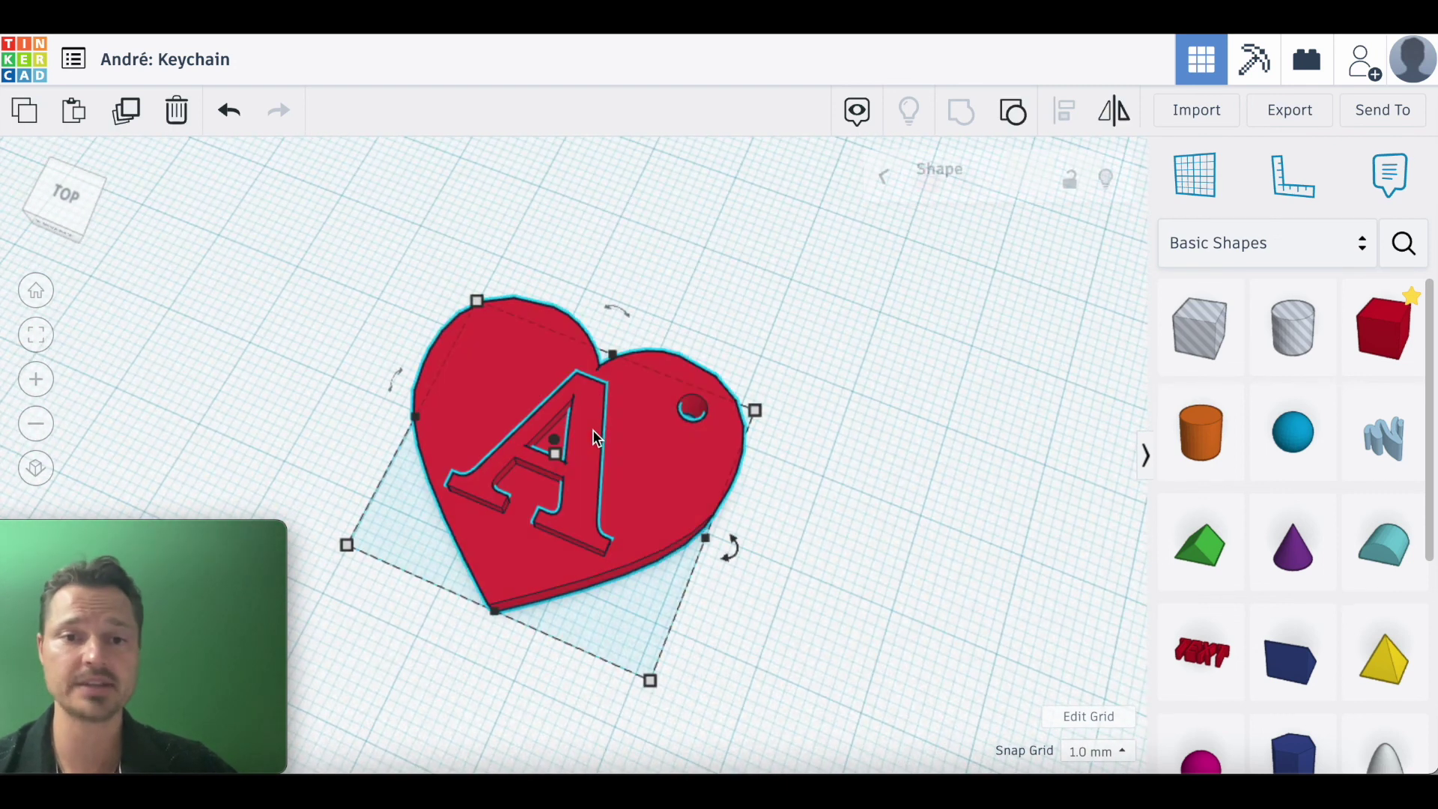
Step: Export only the selected keychain shape as an .STL file
{"action": "left_click", "coordinate": [1289, 114]}
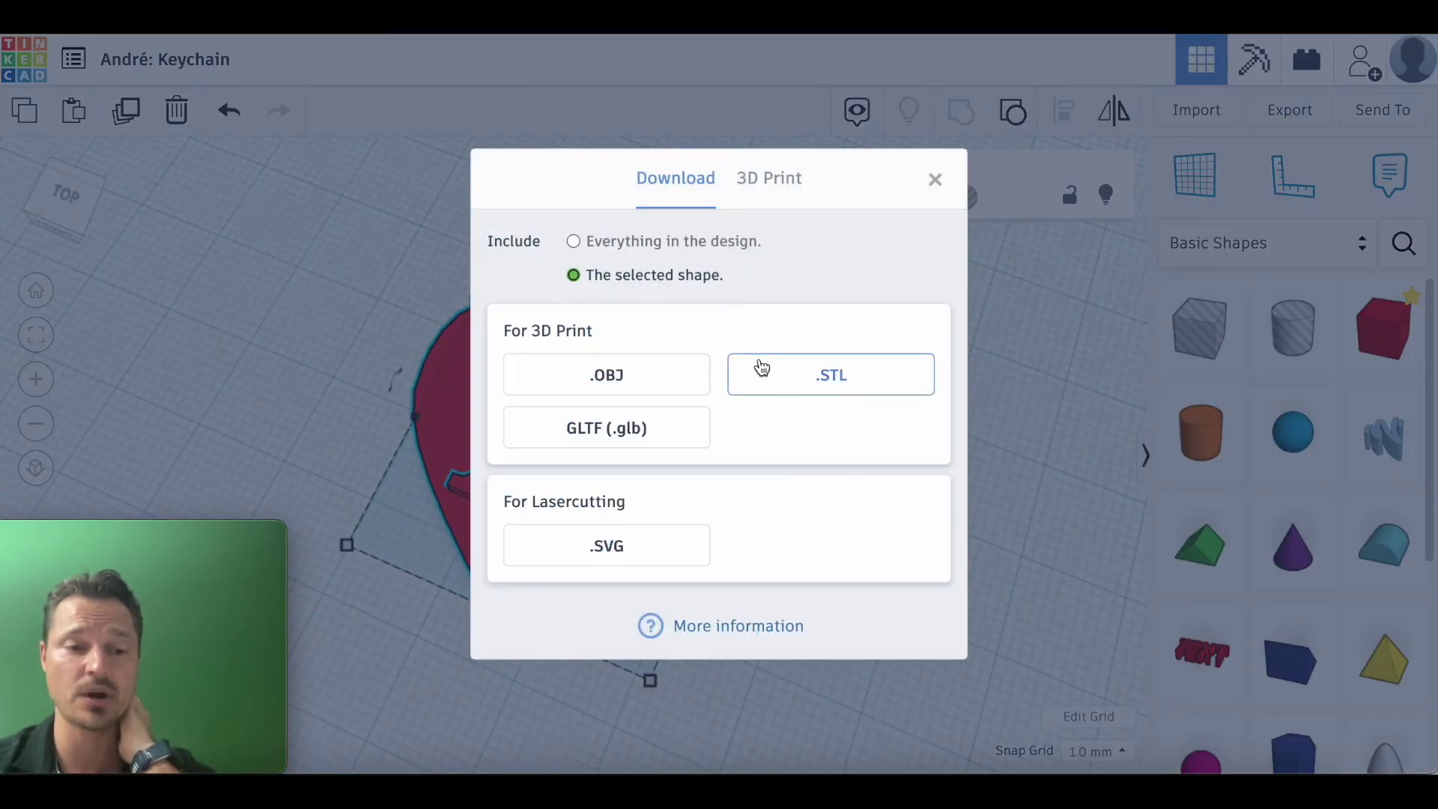
{"action": "left_click", "coordinate": [776, 380]}
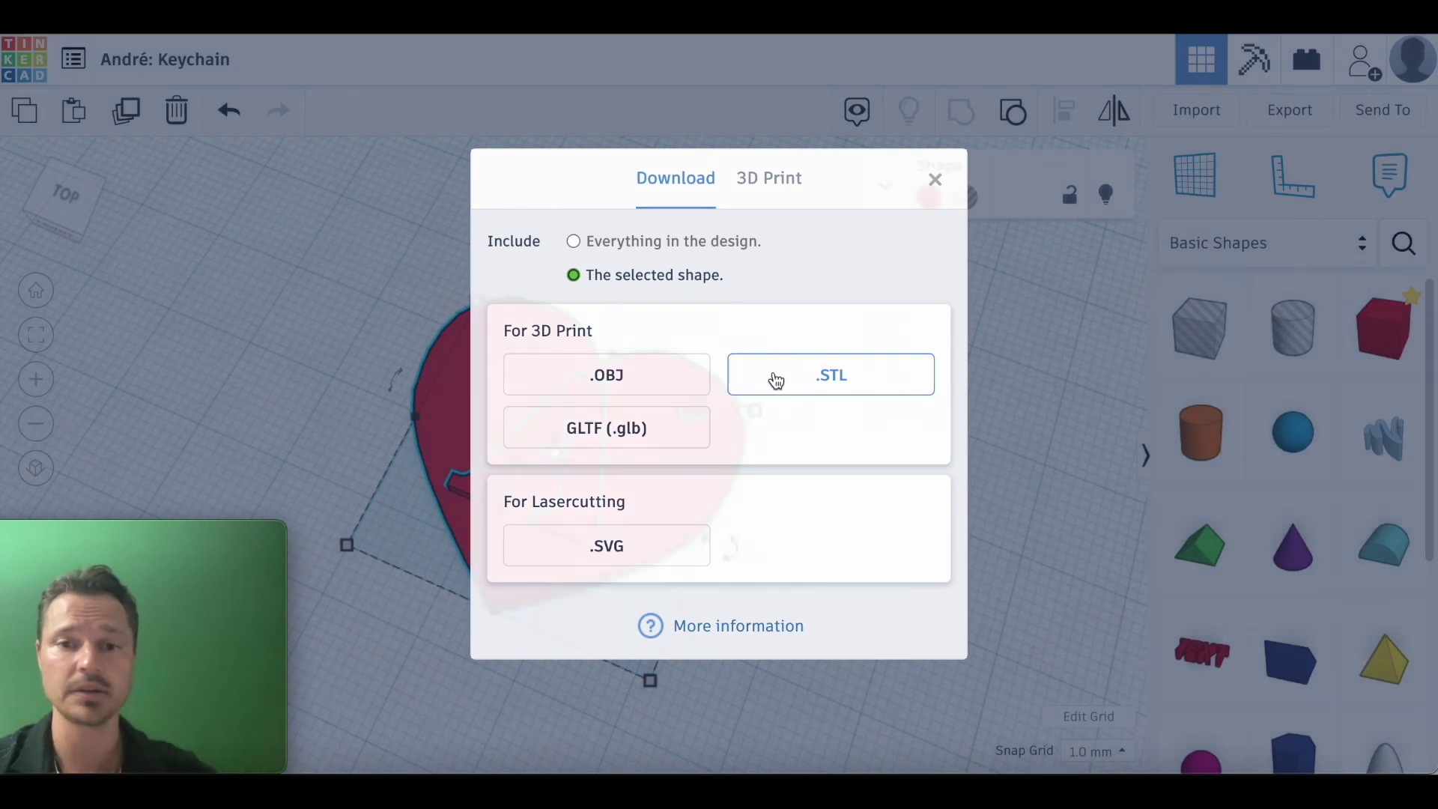